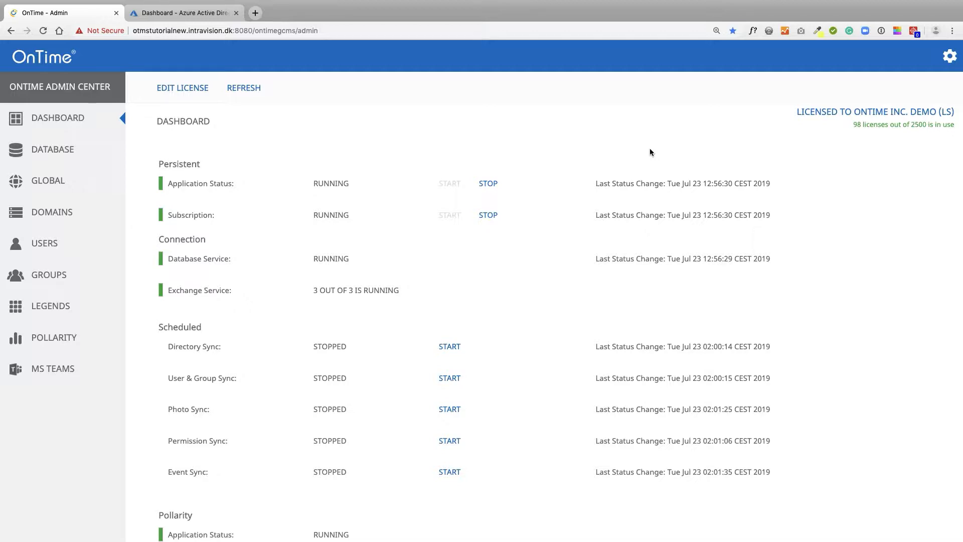
Step: Open the MS Teams setup in OnTime, and start a new app registration in the Azure Active Directory admin center
click(58, 373)
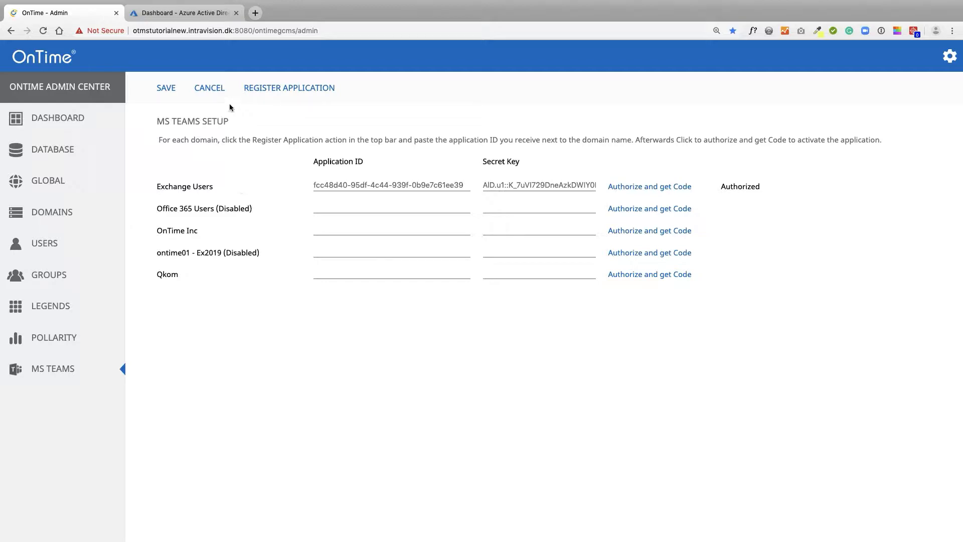
click(201, 16)
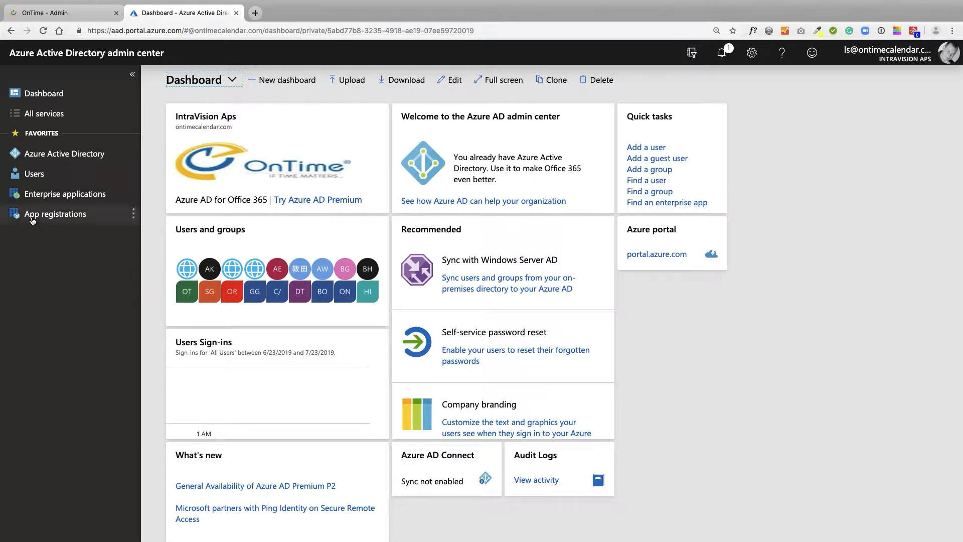
click(62, 215)
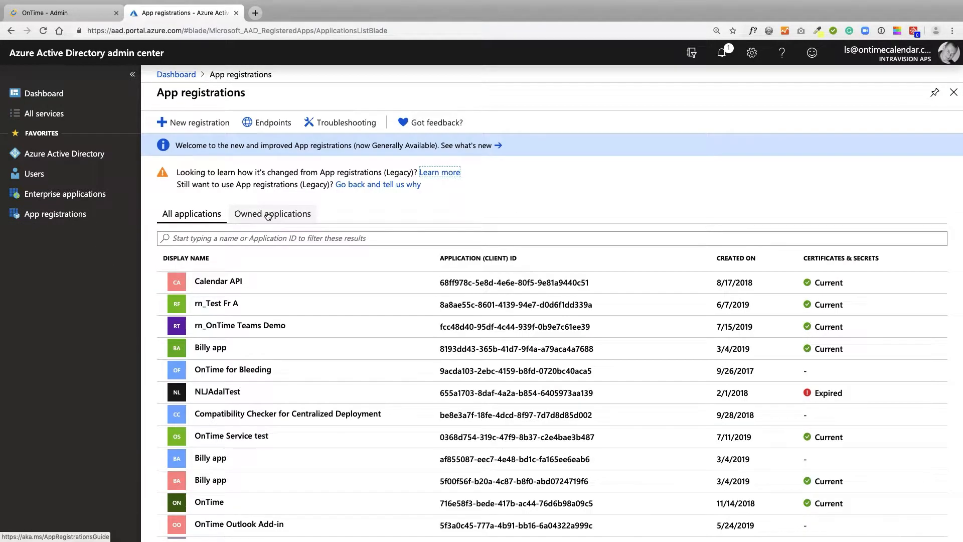
click(271, 214)
click(200, 124)
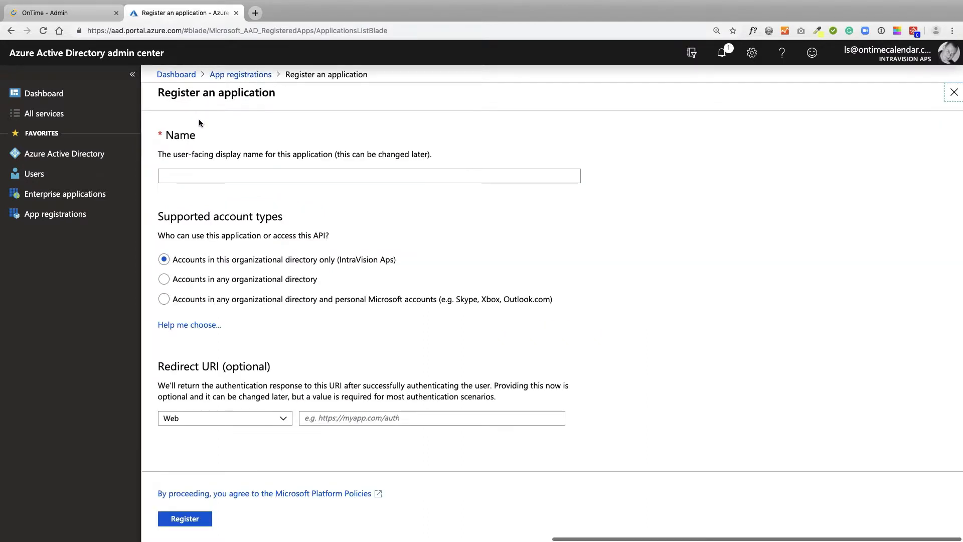
Step: Name the application "OnTime demo" and support accounts in any organizational directory
text(On)
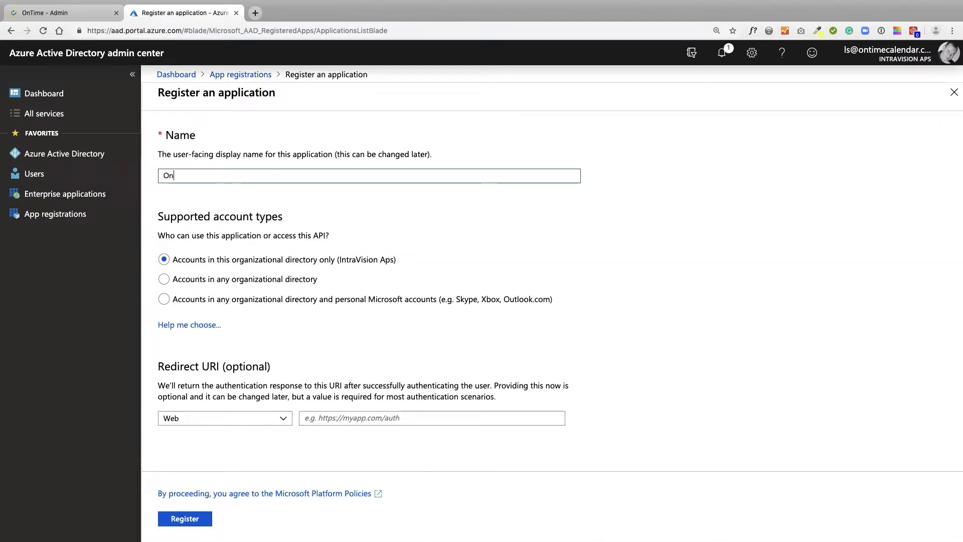
text(Time demo)
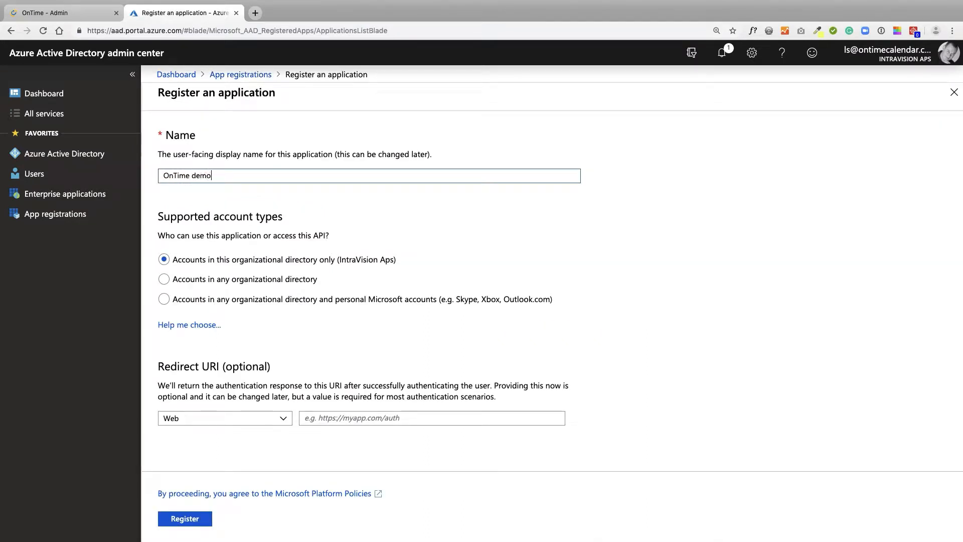
click(163, 279)
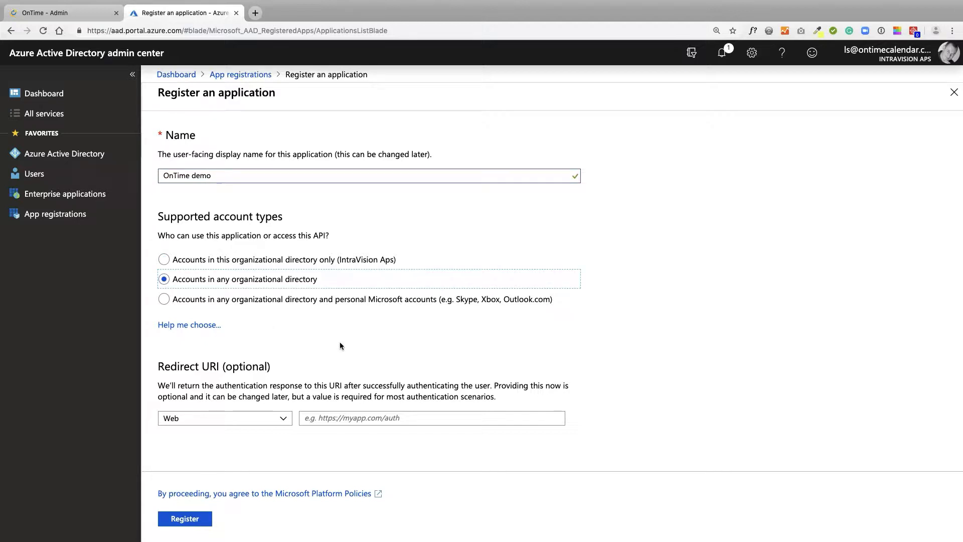
click(352, 419)
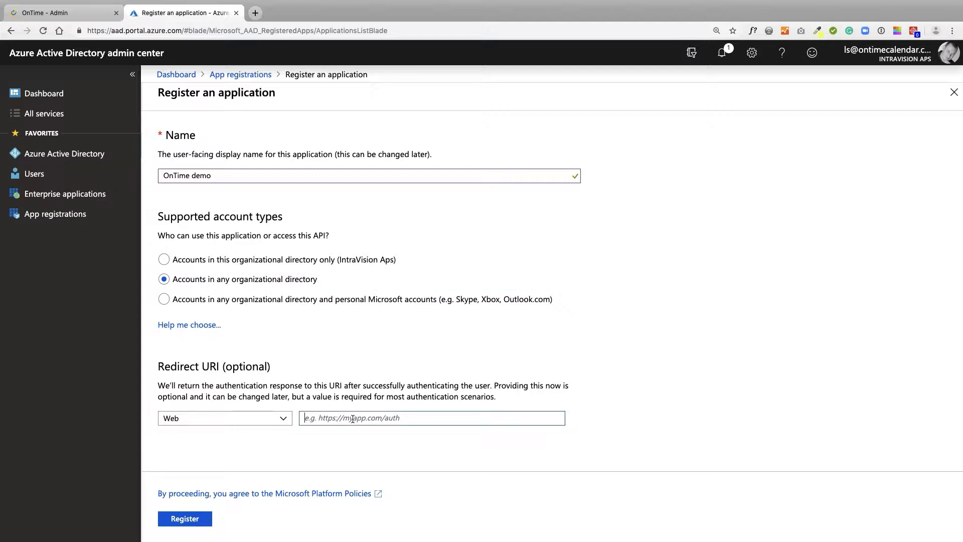
text(https:)
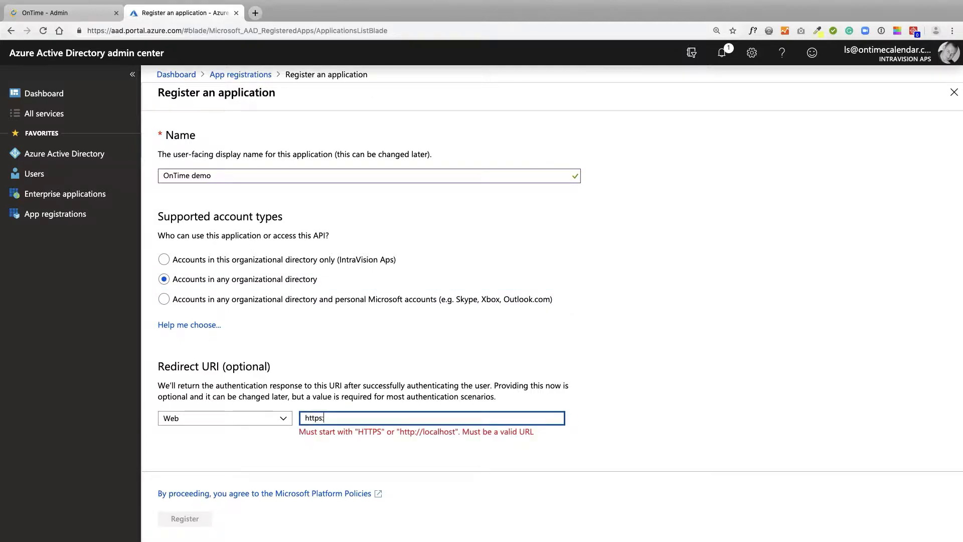
text(//)
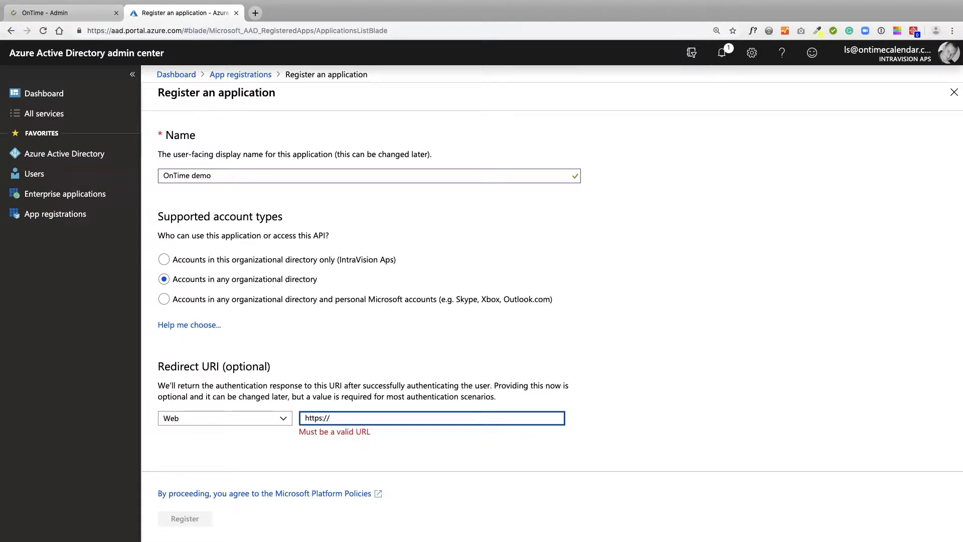
text(otms)
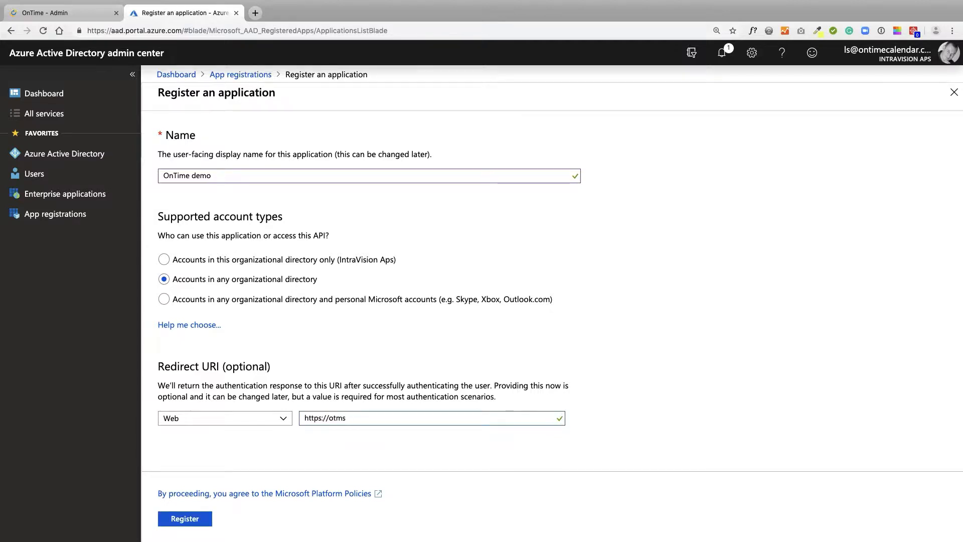
text(tutorialnew.intravision)
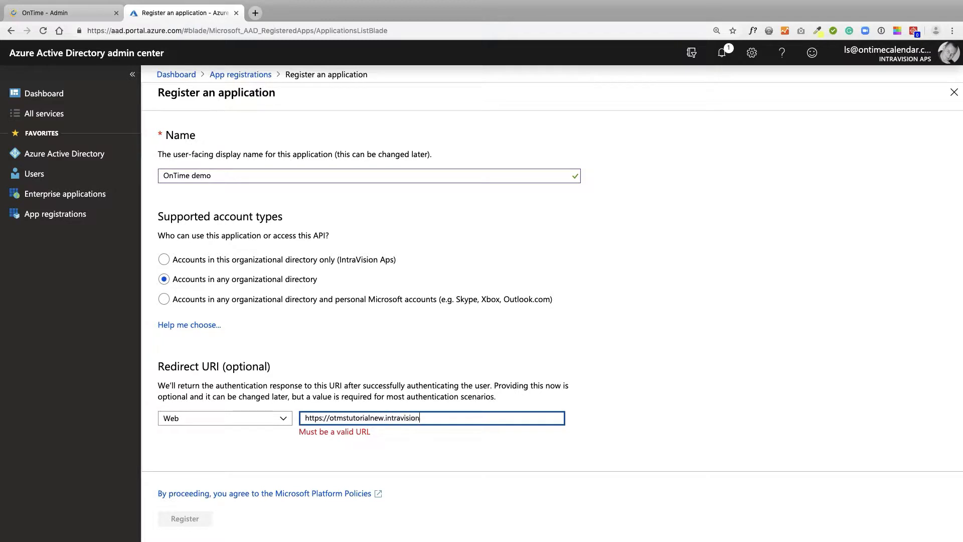
text(.dk/)
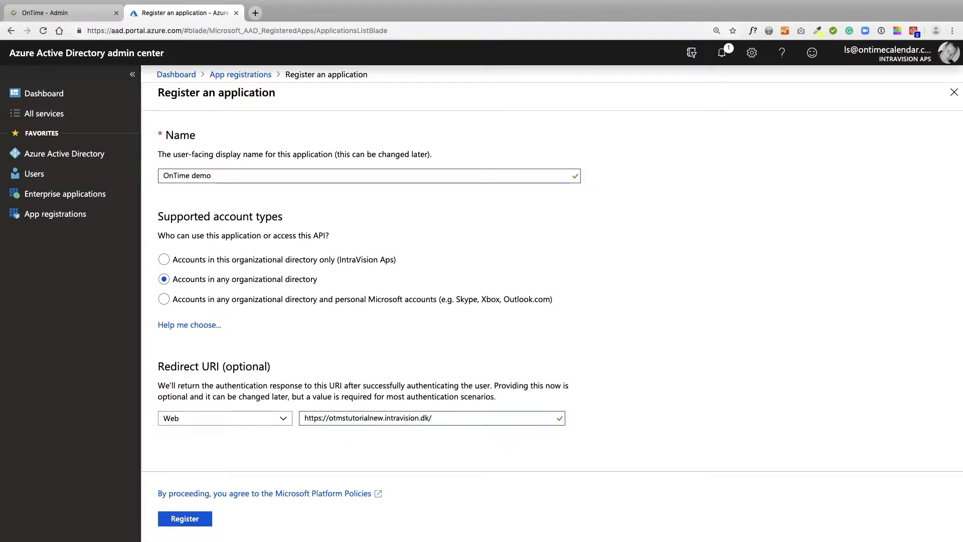
text(ontimegcms/code.html)
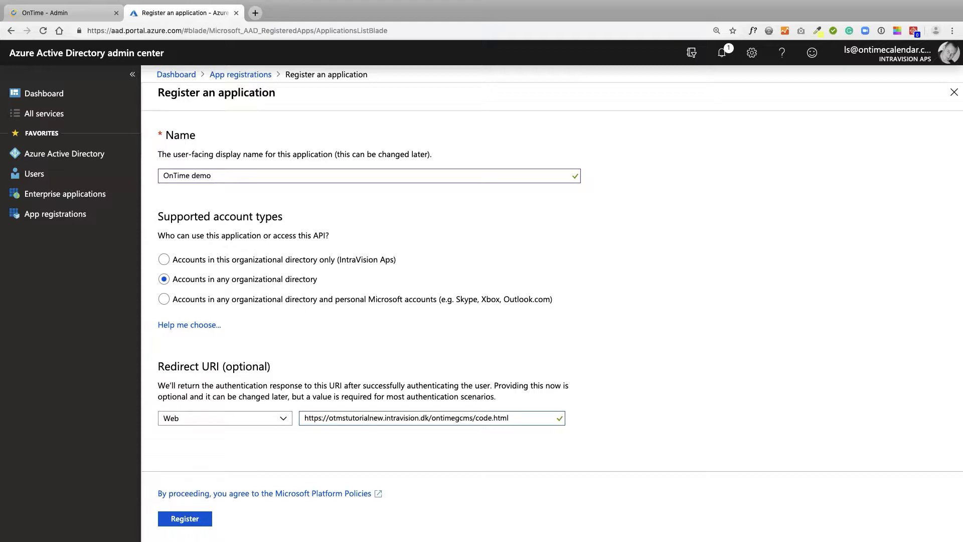
click(185, 518)
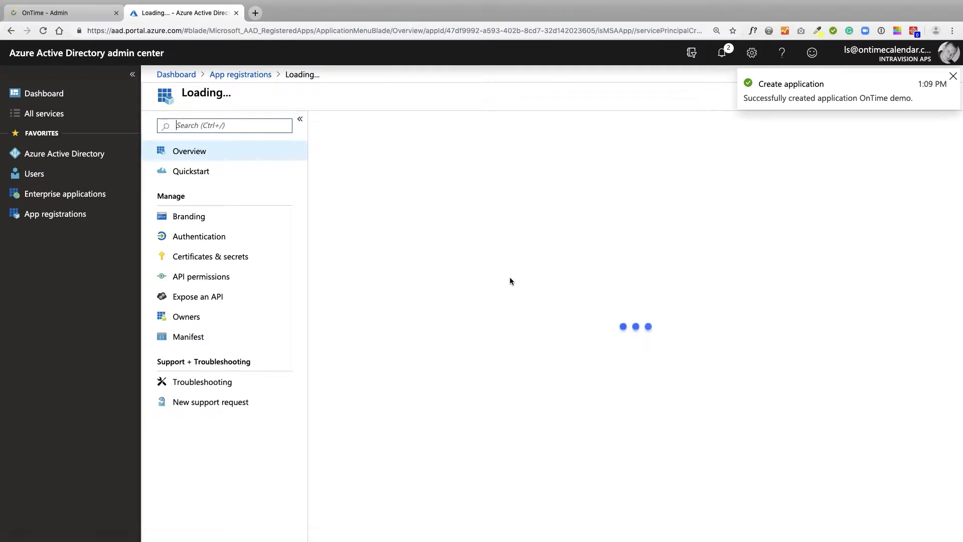
Step: Enable access tokens for the implicit grant flow in the application's authentication settings and save them
click(223, 237)
scroll(466, 343, down, 10)
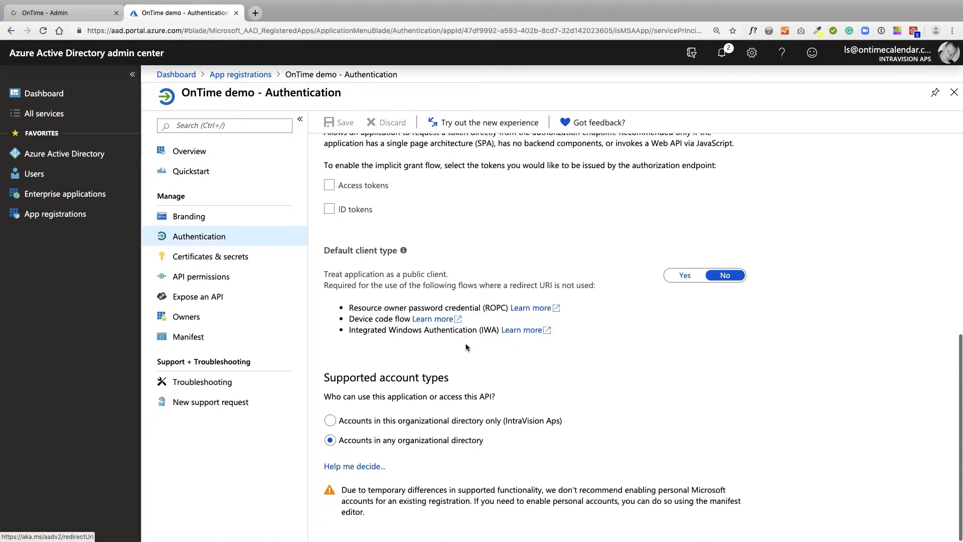
click(329, 194)
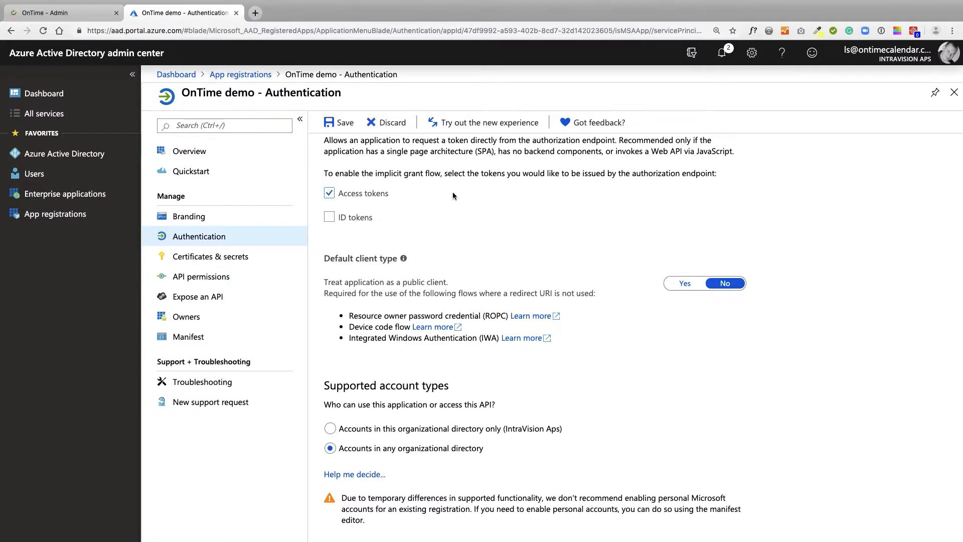
click(350, 125)
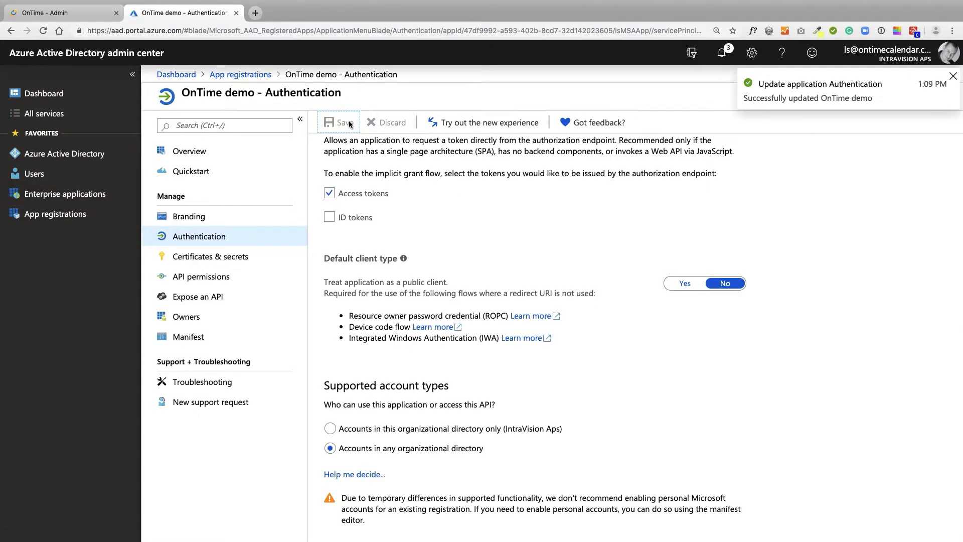
Step: Copy the OnTime demo application (client) ID and paste it as the Application ID for the OnTime Inc domain in the OnTime admin center
click(231, 156)
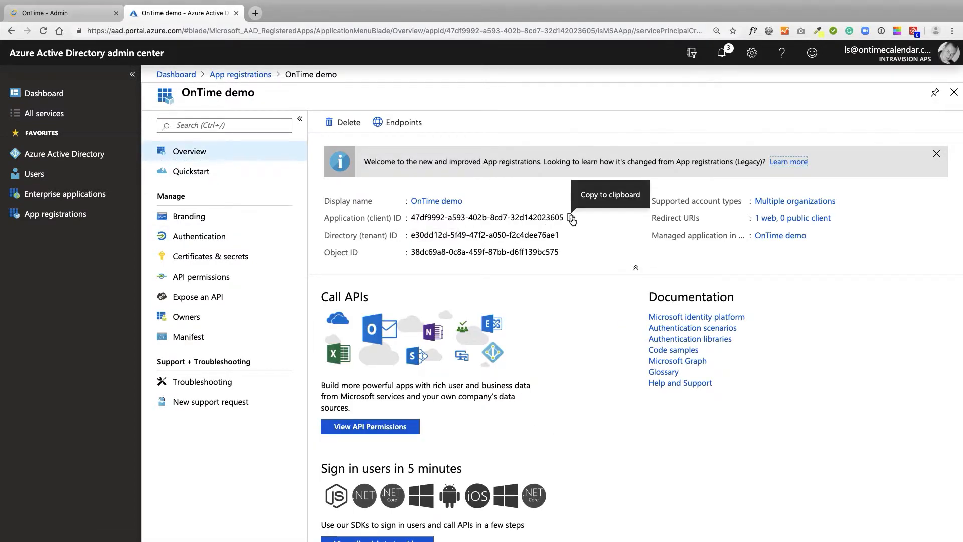
click(571, 219)
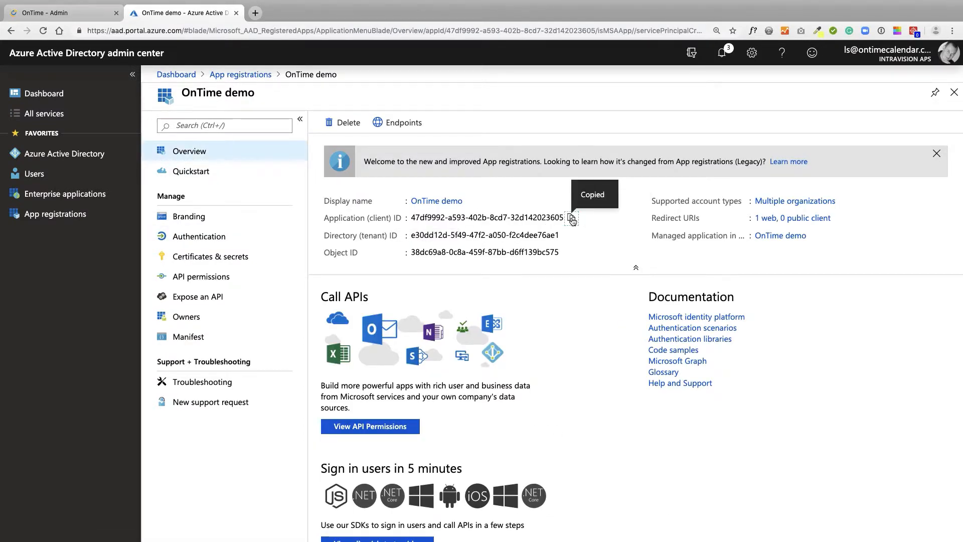
click(60, 13)
click(326, 230)
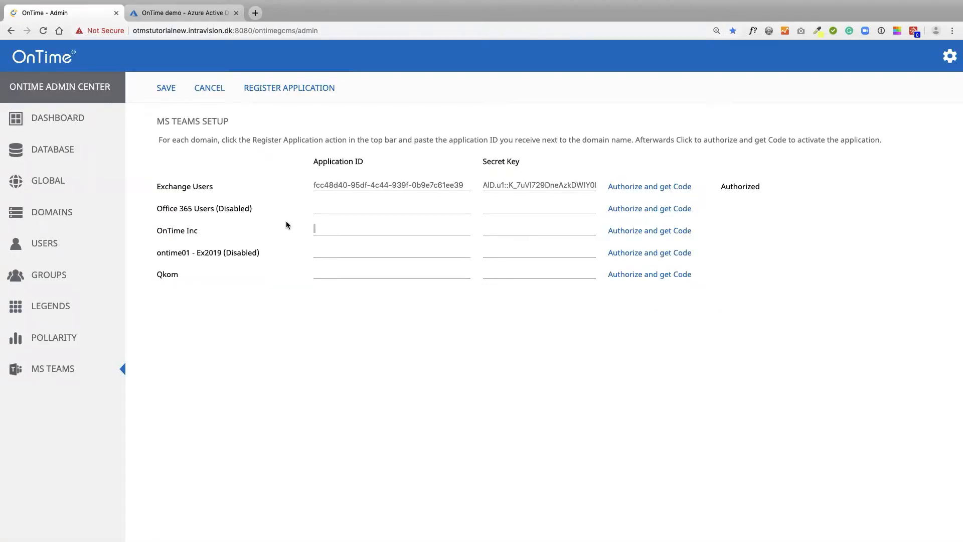
key(super+v)
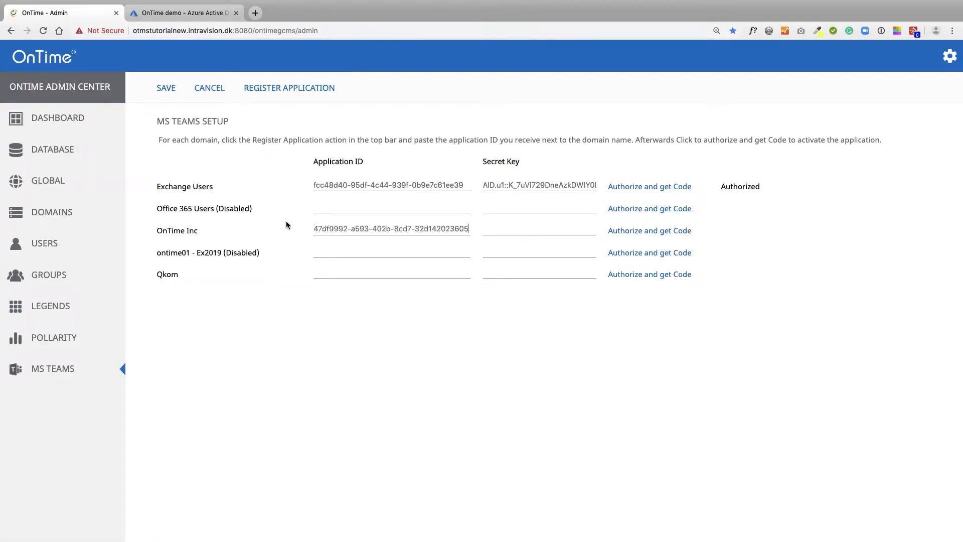
Step: Back in the Azure Active Directory admin center, add the delegated Microsoft Graph permission offline_access to OnTime demo
click(183, 12)
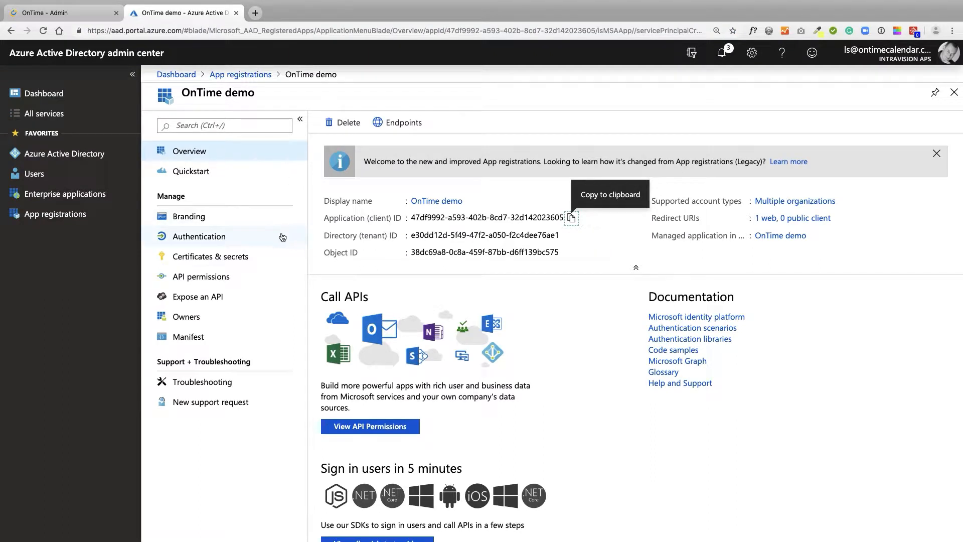
click(218, 278)
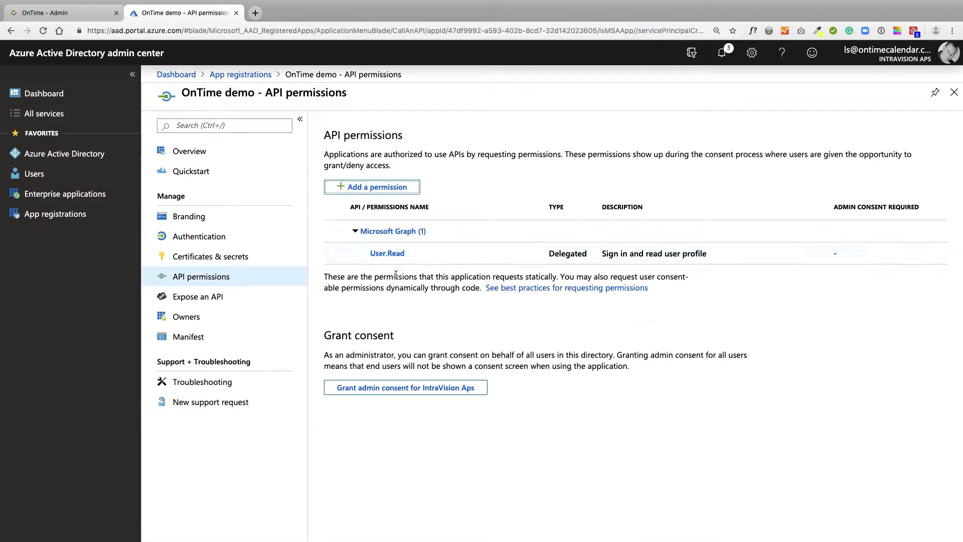
click(387, 188)
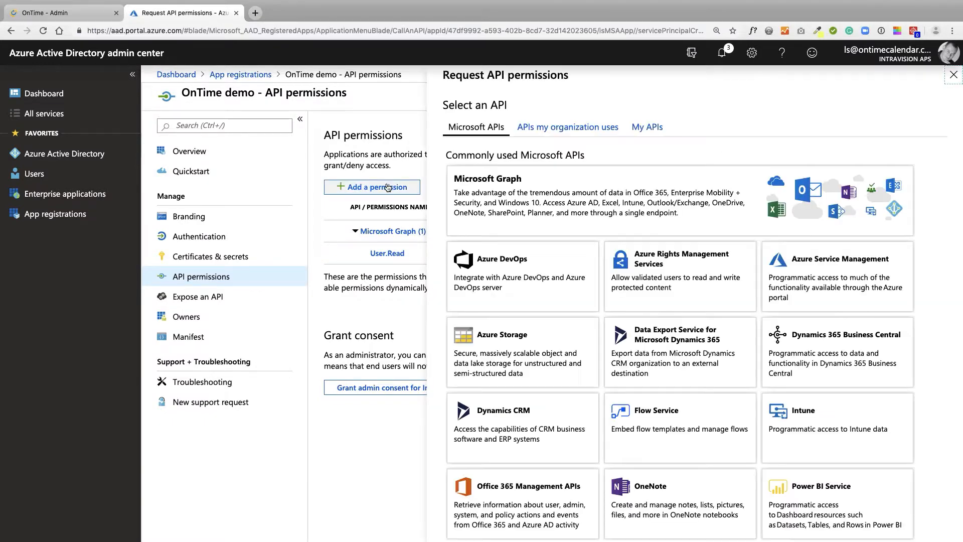
click(535, 202)
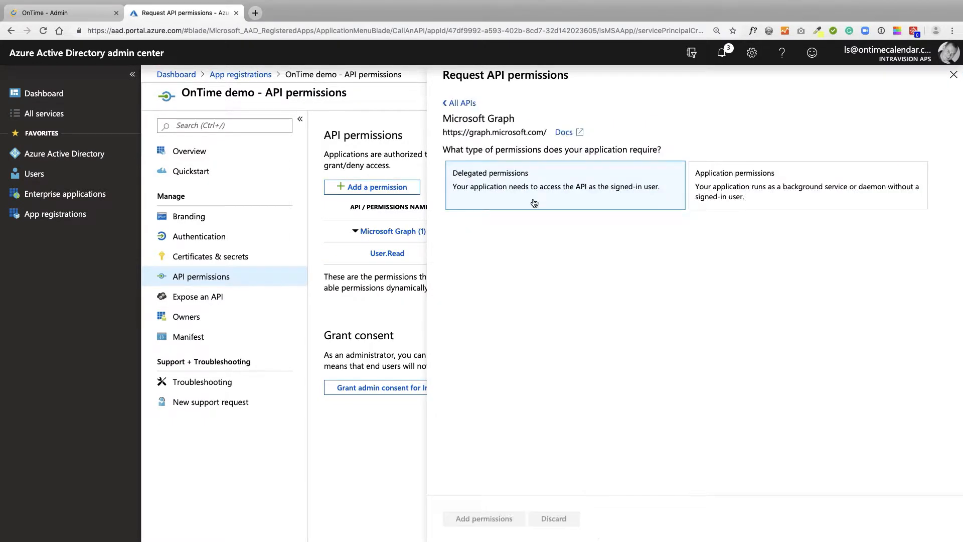
click(536, 176)
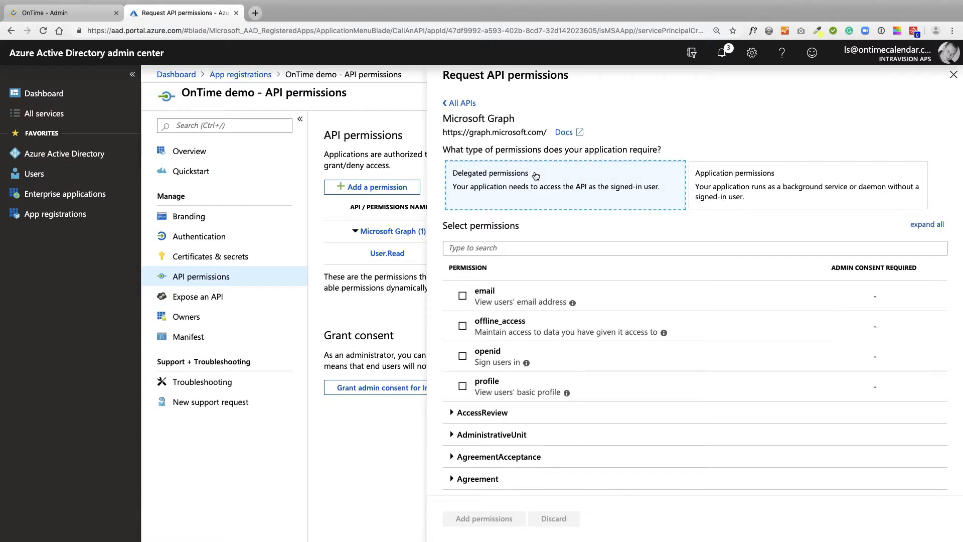
click(503, 246)
text(offline)
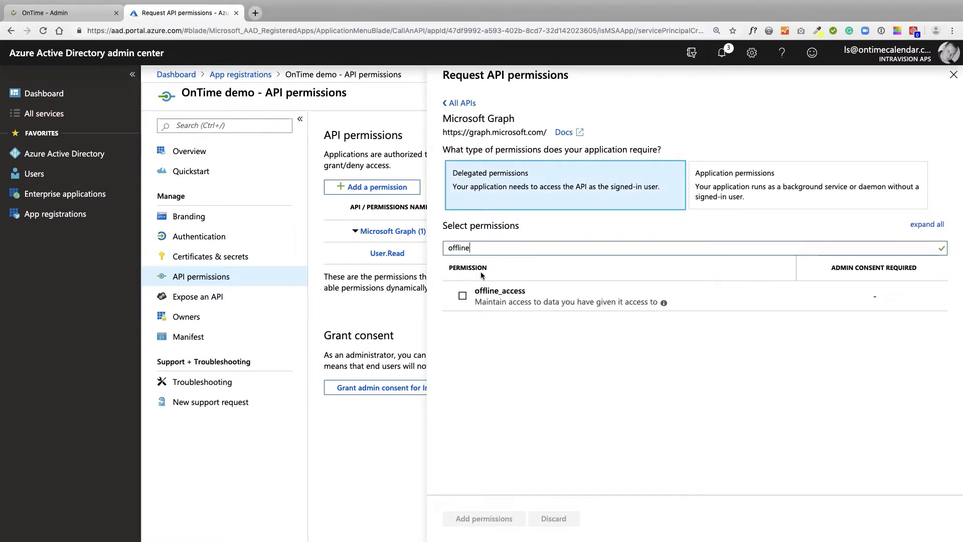
click(462, 296)
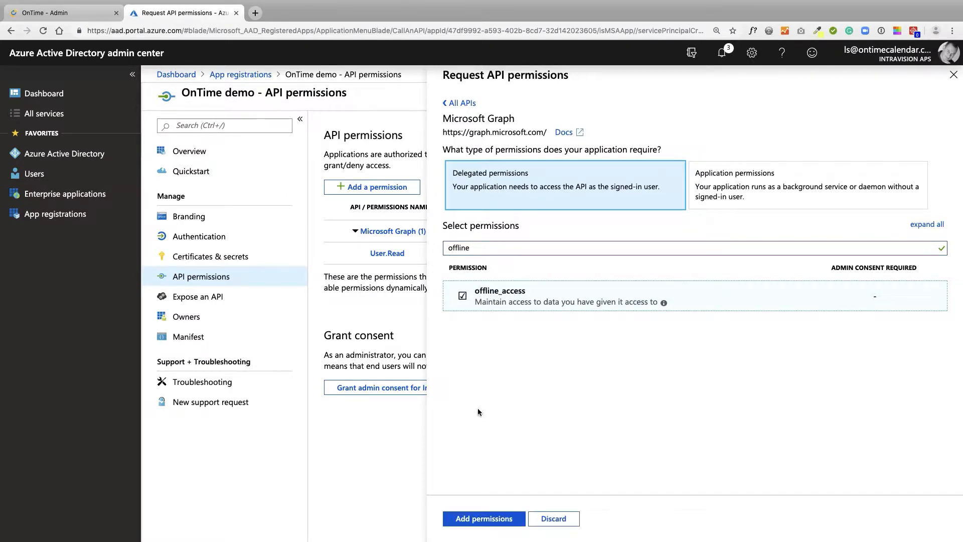
click(475, 522)
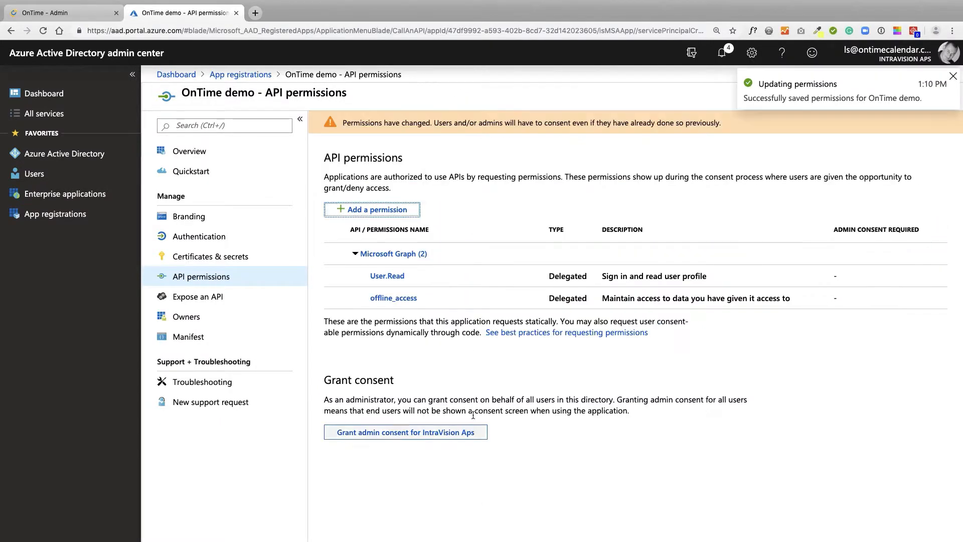
Step: Add the Microsoft Graph application permission Directory.Read.All to the OnTime demo app
click(395, 210)
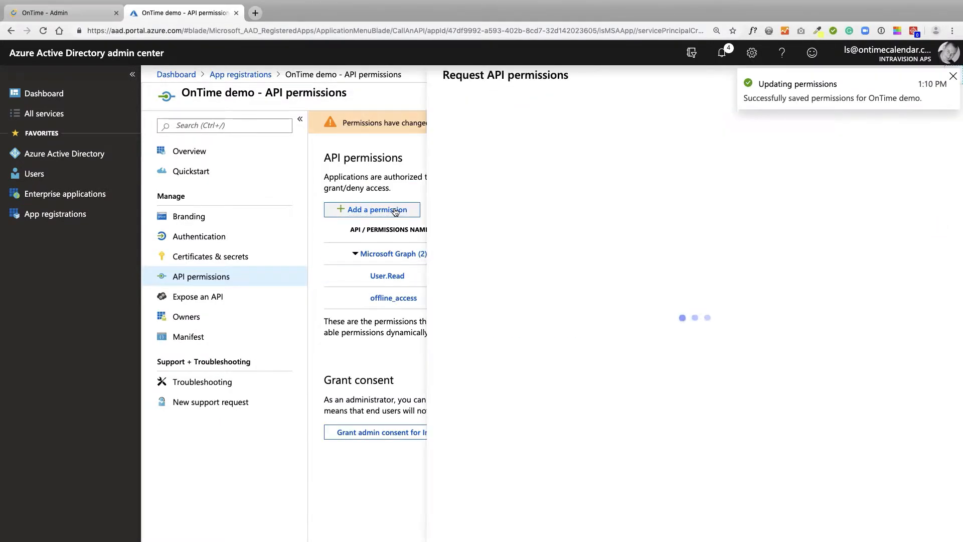
click(552, 202)
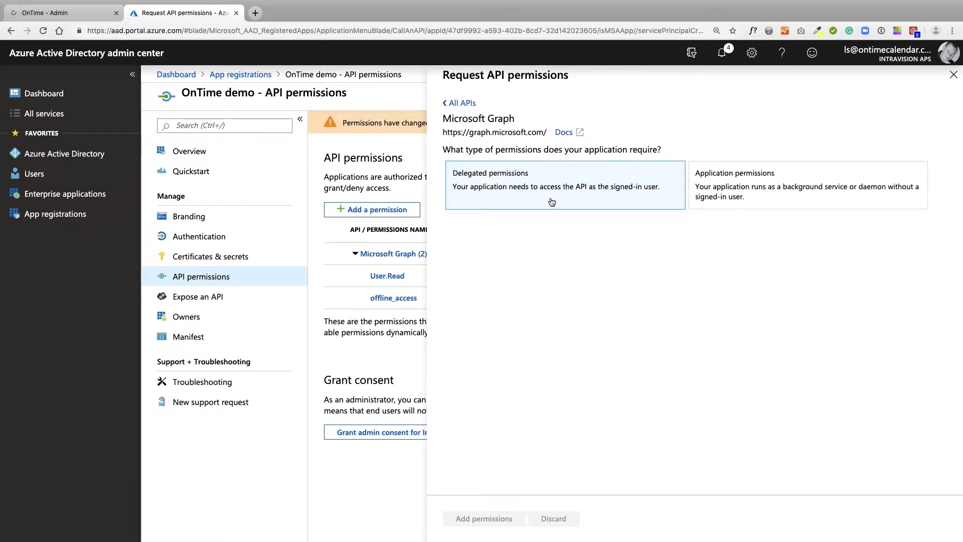
click(747, 197)
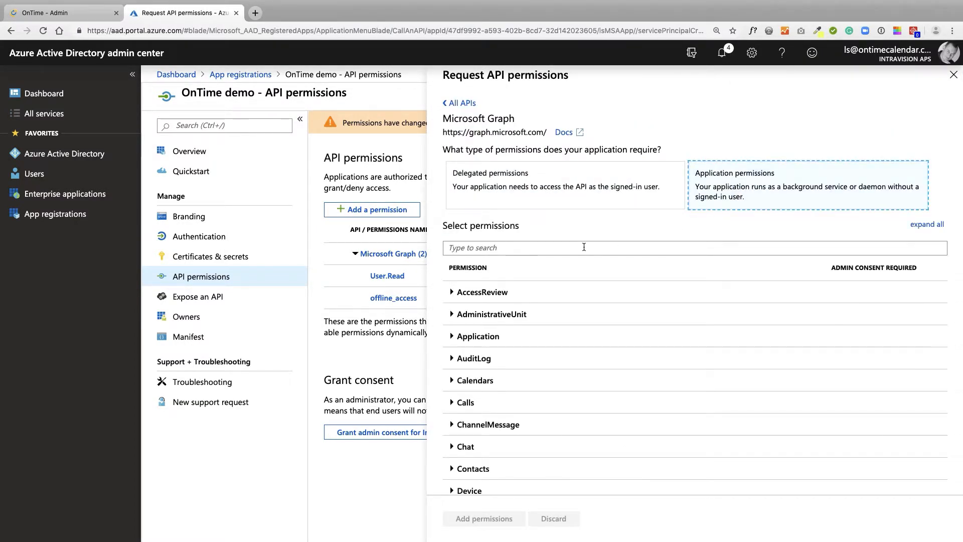
click(584, 247)
text(directory)
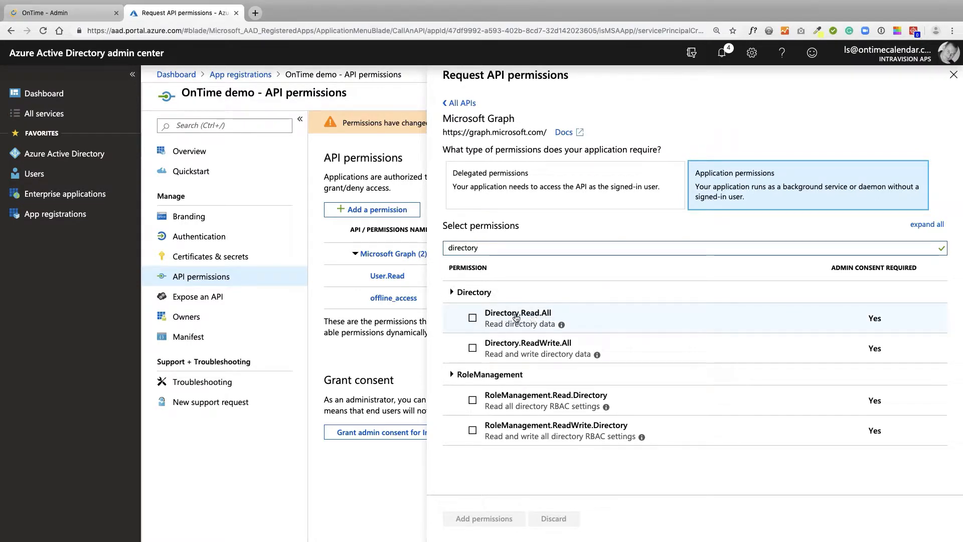
click(473, 318)
click(478, 517)
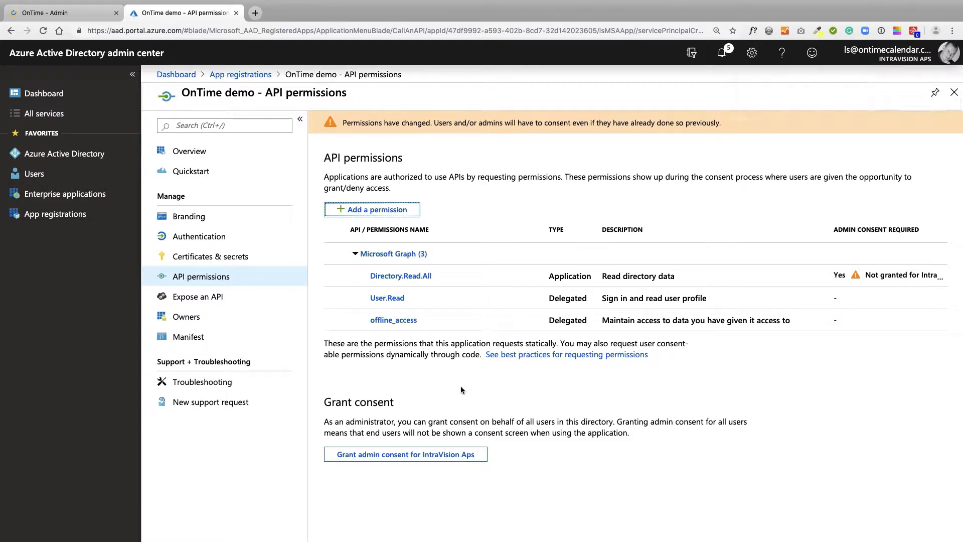
Step: Create a client secret for the OnTime demo app with the description OnTime and an expiry of Never
click(236, 260)
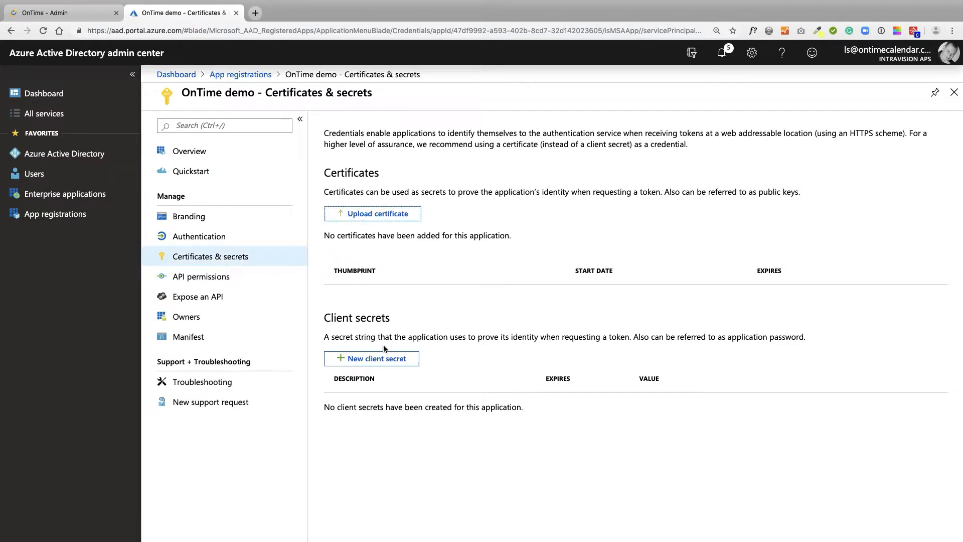
click(372, 359)
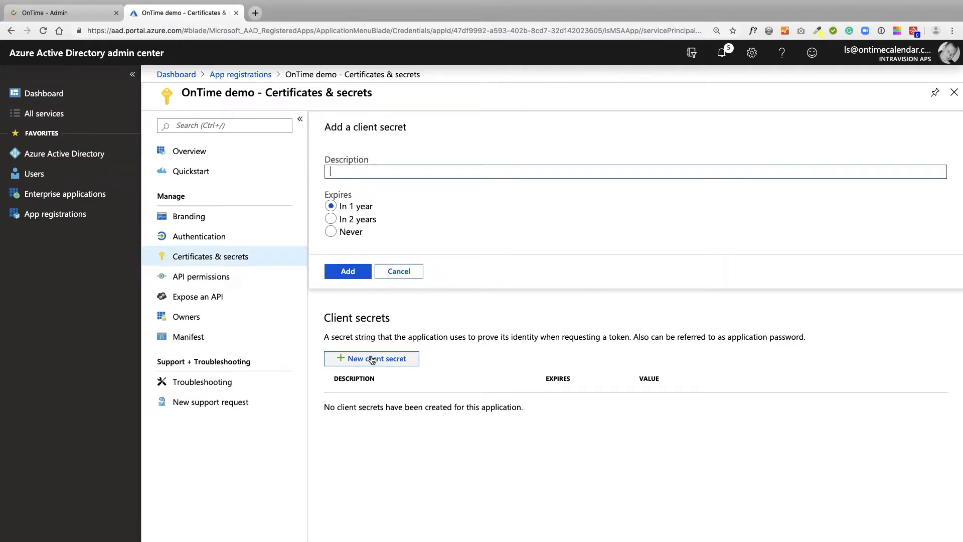
text(OnTime)
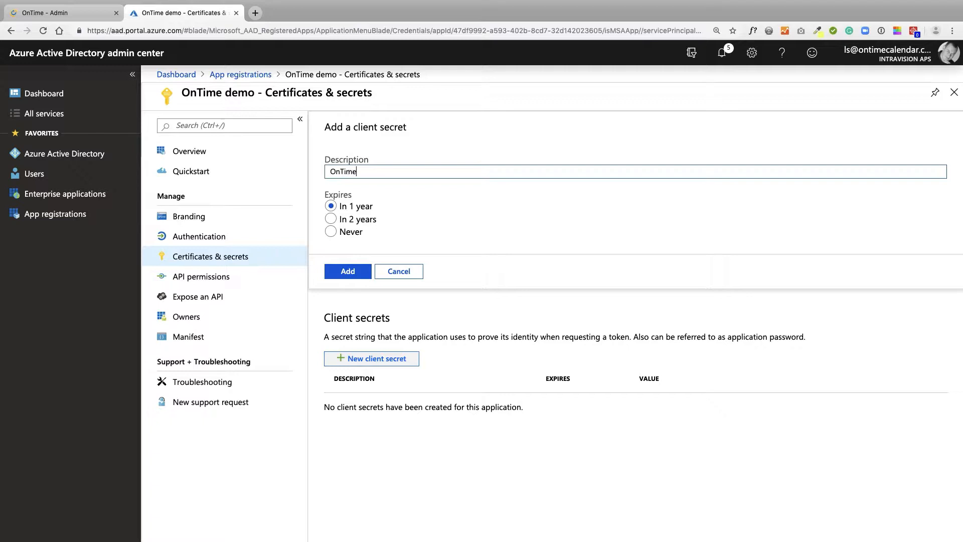
click(331, 233)
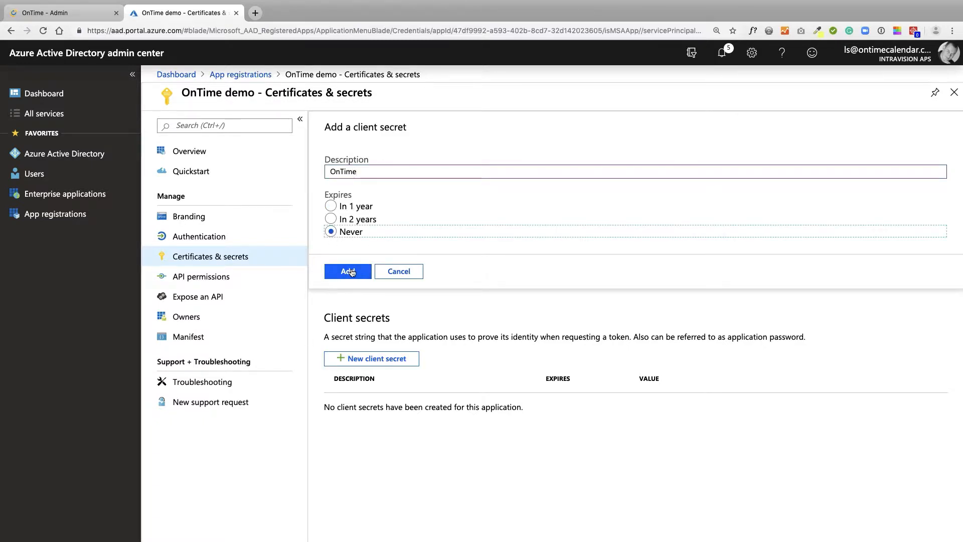
click(351, 271)
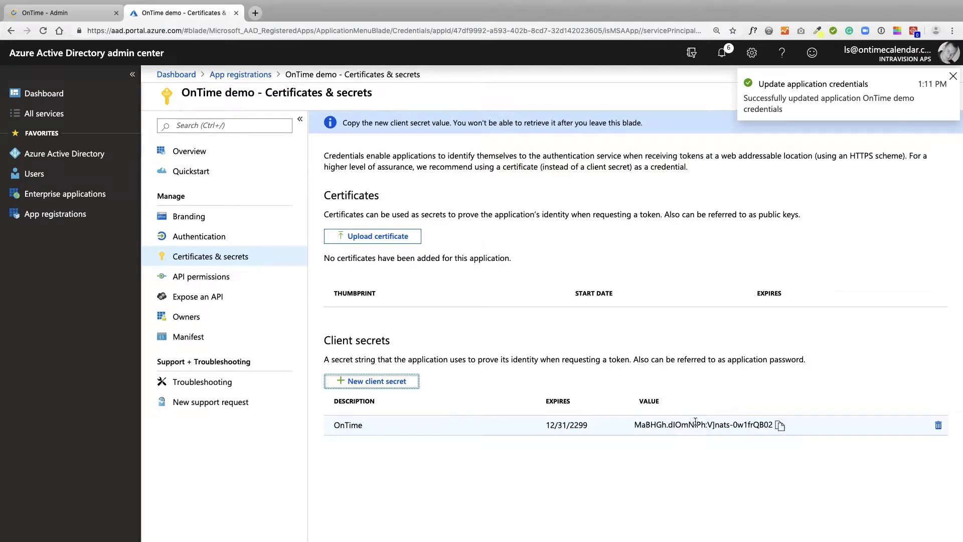
Step: Copy the new client secret value, paste it as the Secret Key for OnTime Inc in the OnTime admin center, and save
click(779, 425)
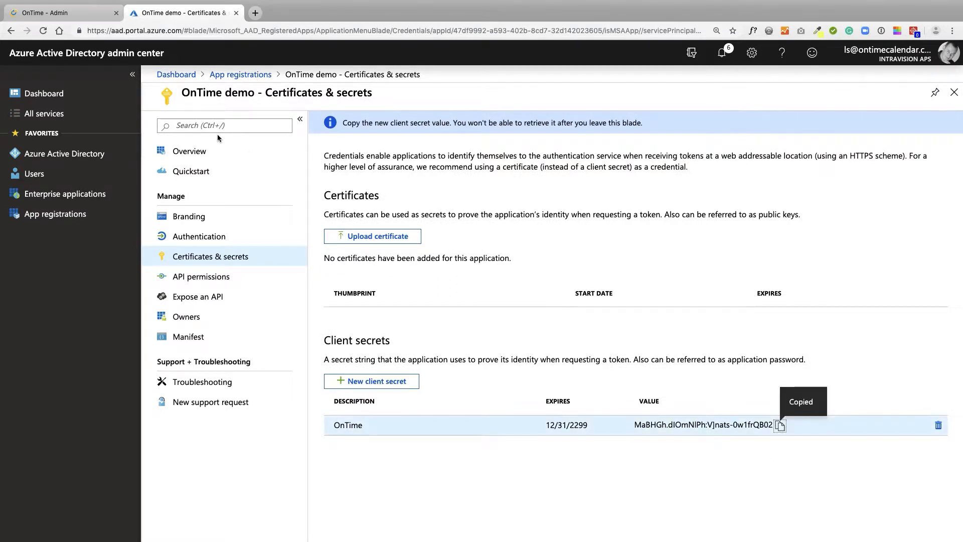
click(80, 14)
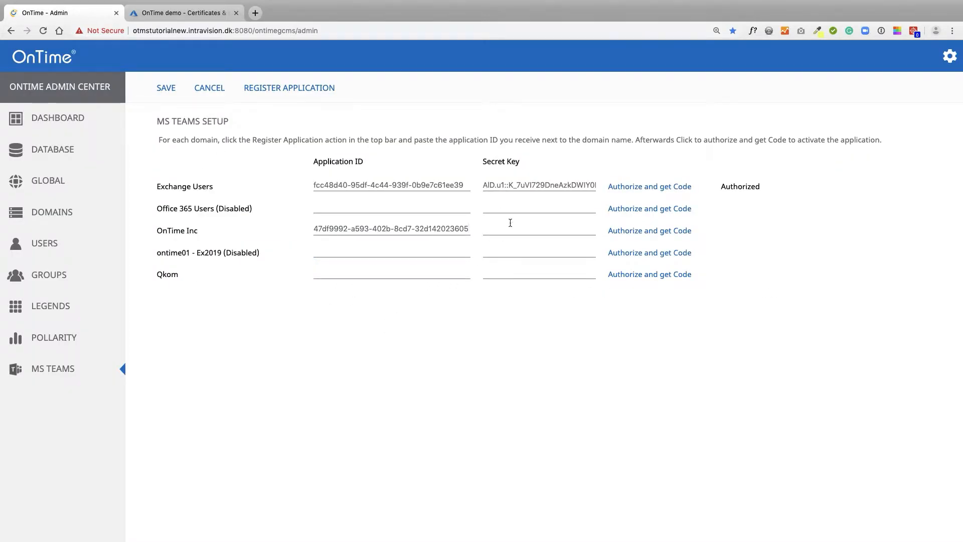
key(super+v)
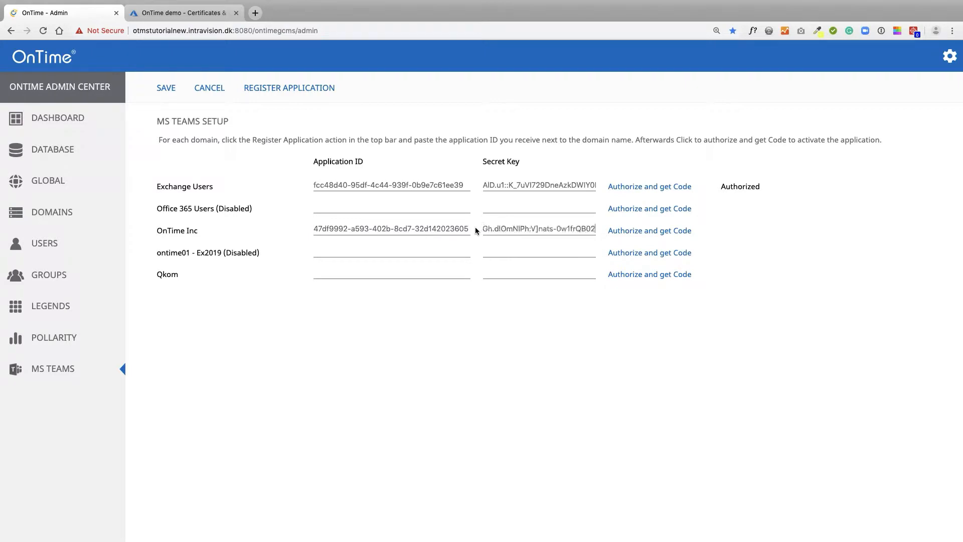
click(173, 92)
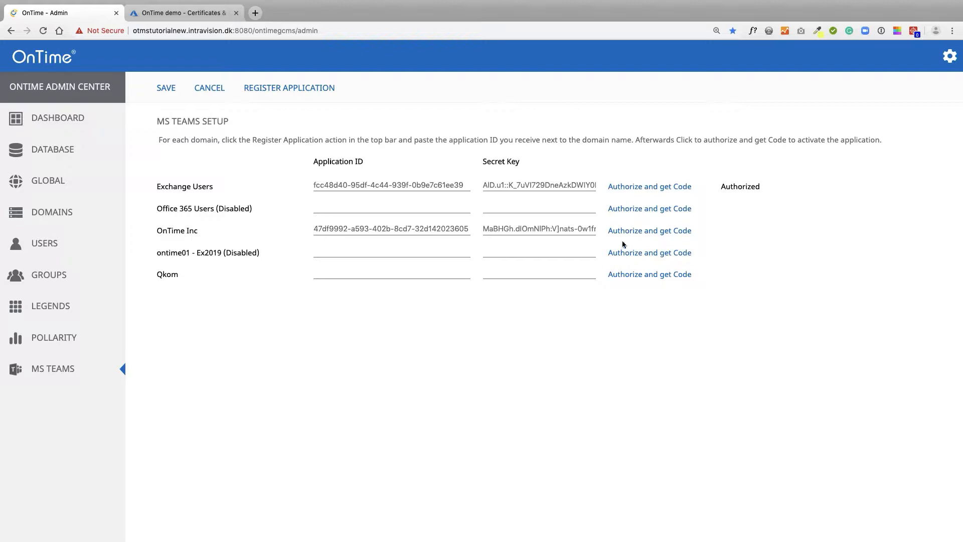
Step: Authorize the OnTime Inc application, accepting the requested permissions with consent on behalf of the organization, and close the resulting page
click(630, 230)
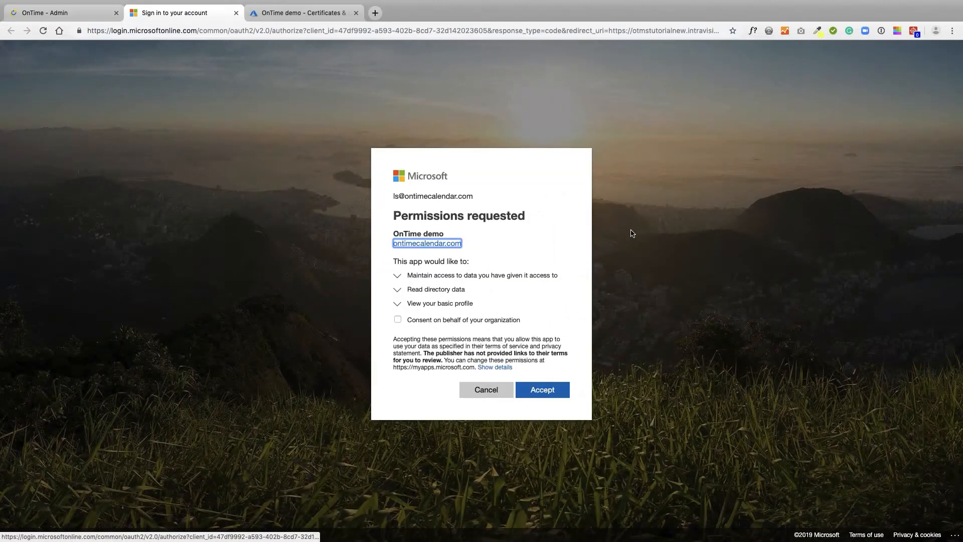
click(398, 320)
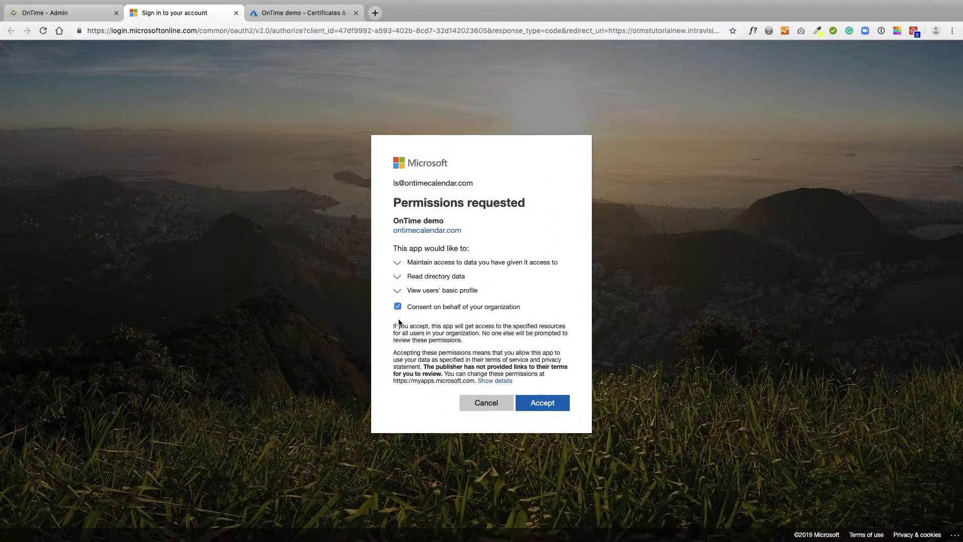
click(542, 403)
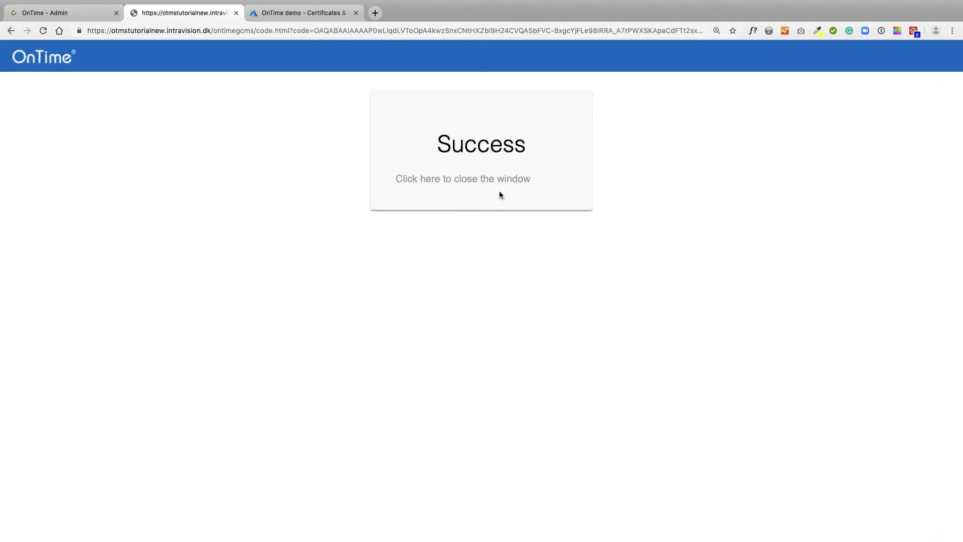
click(466, 179)
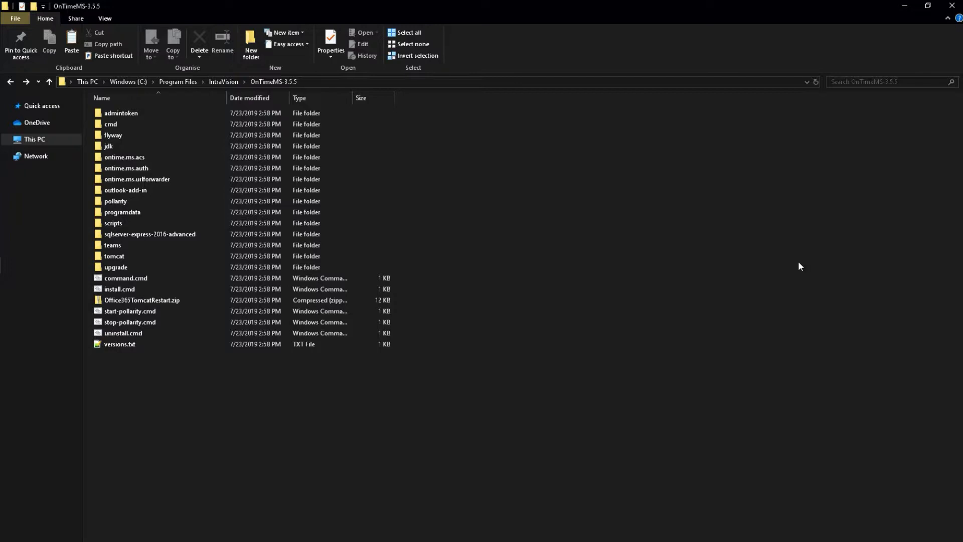
Step: In File Explorer, copy the img folder and manifest.json from the OnTimeMS-3.5.5 teams folder into C:\Temp
click(154, 244)
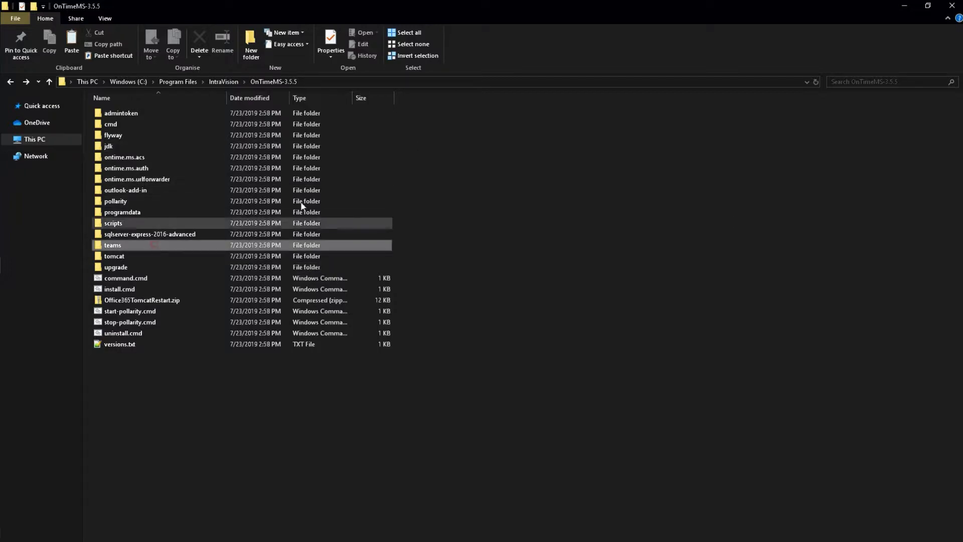
double_click(118, 245)
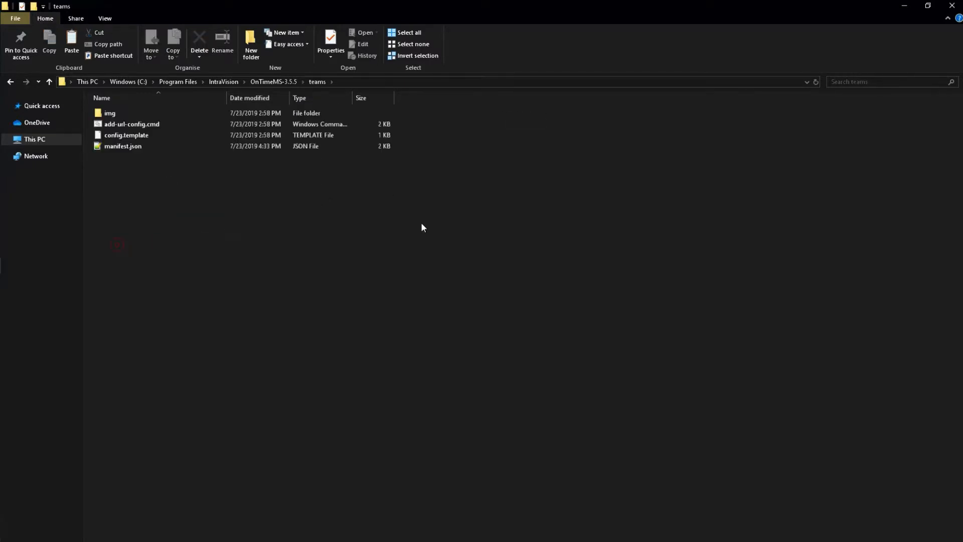
click(104, 145)
ctrl+click(112, 113)
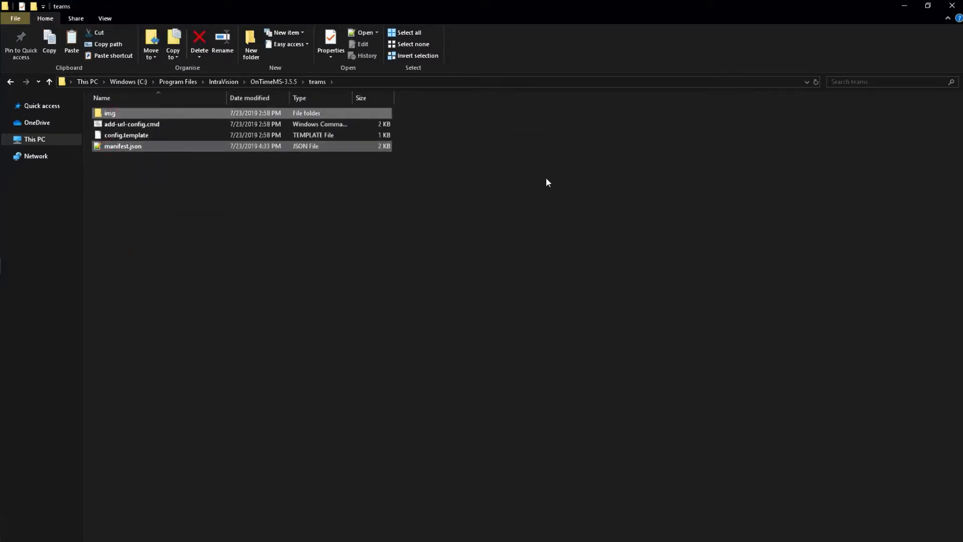
right_click(127, 149)
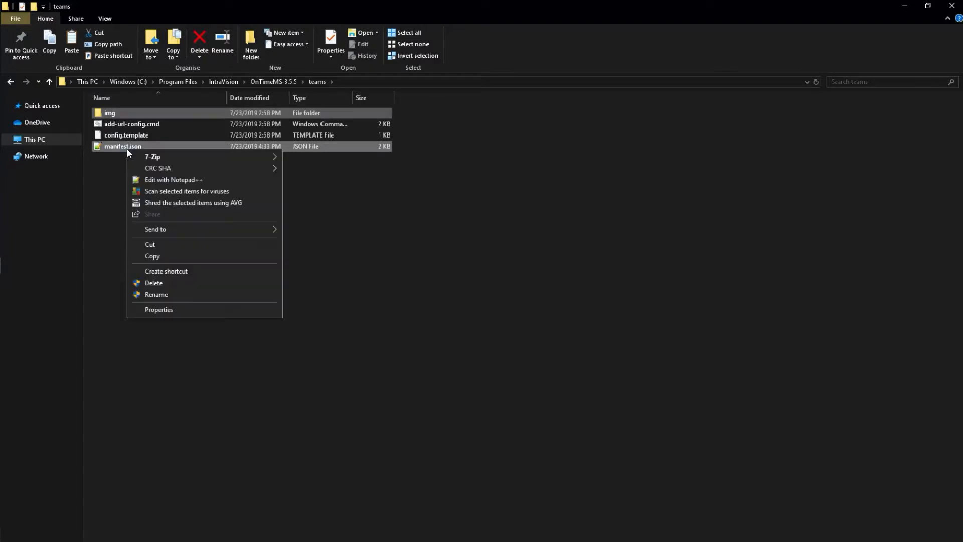
click(161, 256)
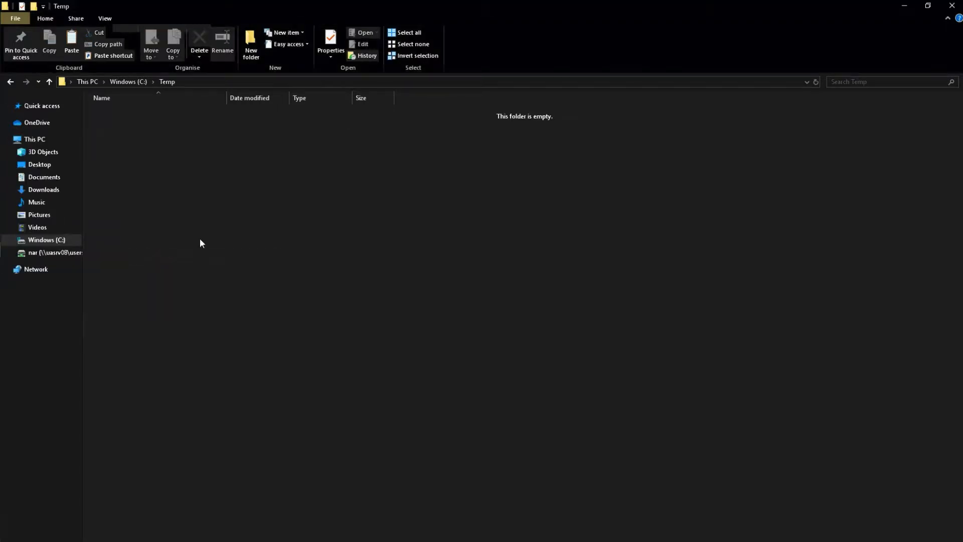
right_click(212, 209)
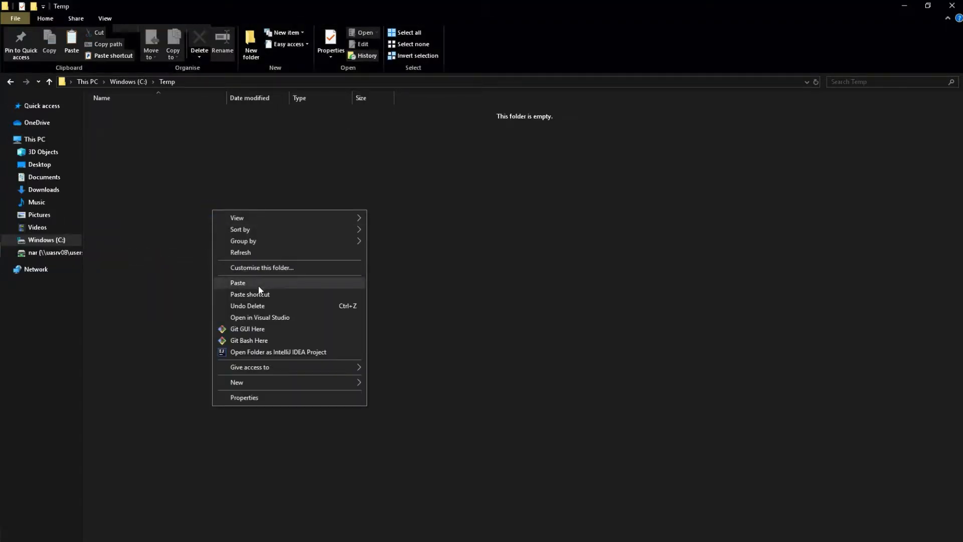
click(241, 283)
click(145, 189)
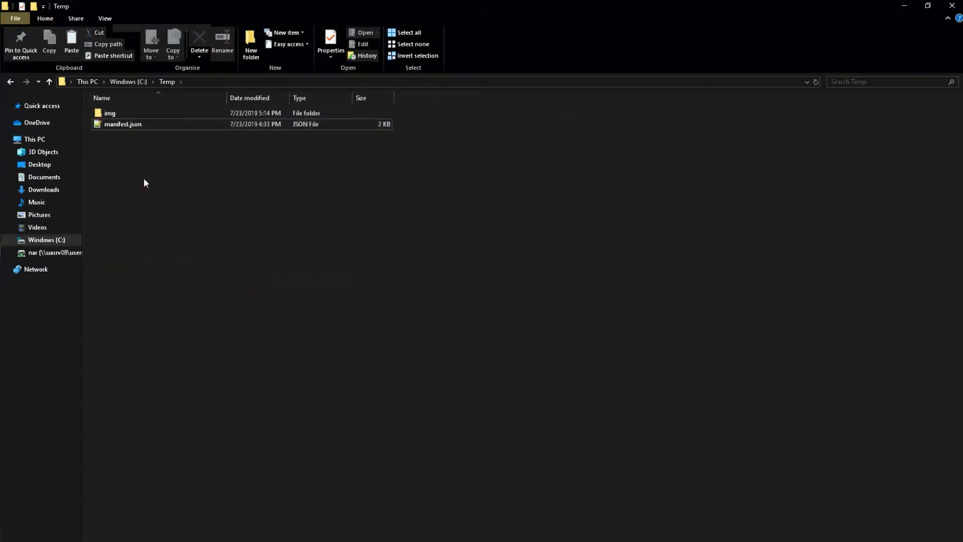
Step: Open the copied manifest.json in Notepad++ and remove the *.ontimecalendar.com entry from validDomains
right_click(122, 124)
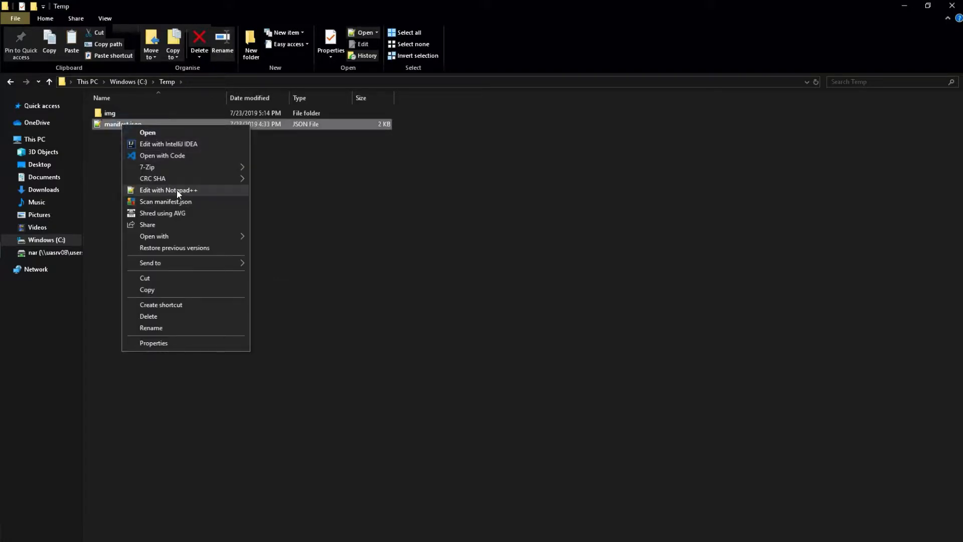
click(178, 194)
click(499, 329)
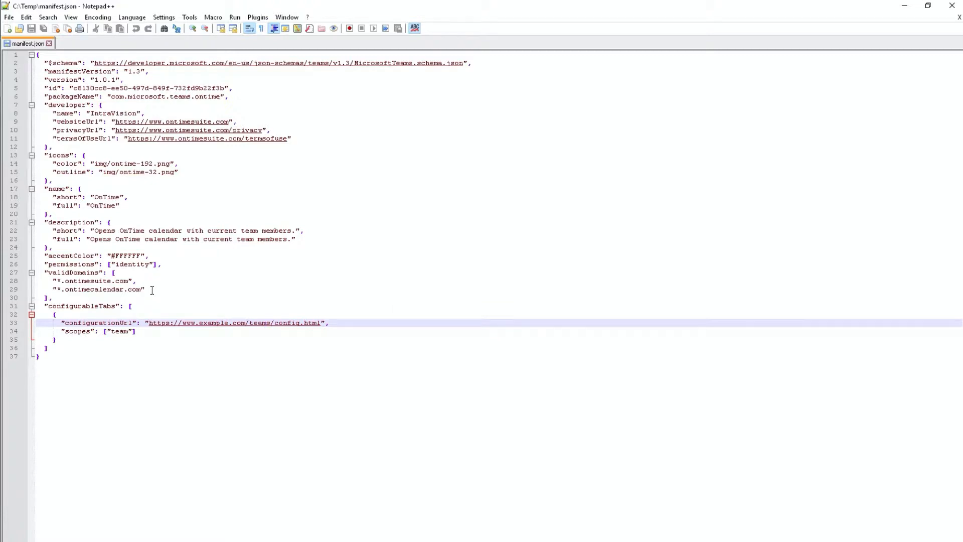
drag(149, 290, 135, 280)
key(Delete)
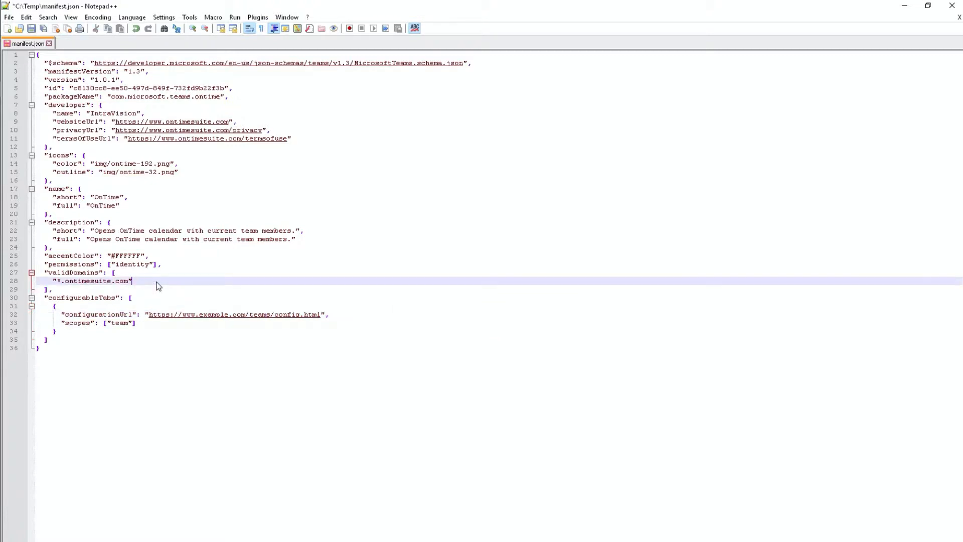
Step: Replace the domain in the remaining validDomains entry so that it reads *.intravision.dk
key(shift+Left)
key(shift+Left)
key(shift+Left)
key(shift+Left)
key(shift+Left)
key(shift+Left)
key(shift+Left)
key(shift+Left)
key(shift+Left)
key(shift+Left)
key(shift+Left)
key(shift+Left)
key(shift+Left)
key(shift+Left)
key(shift+Left)
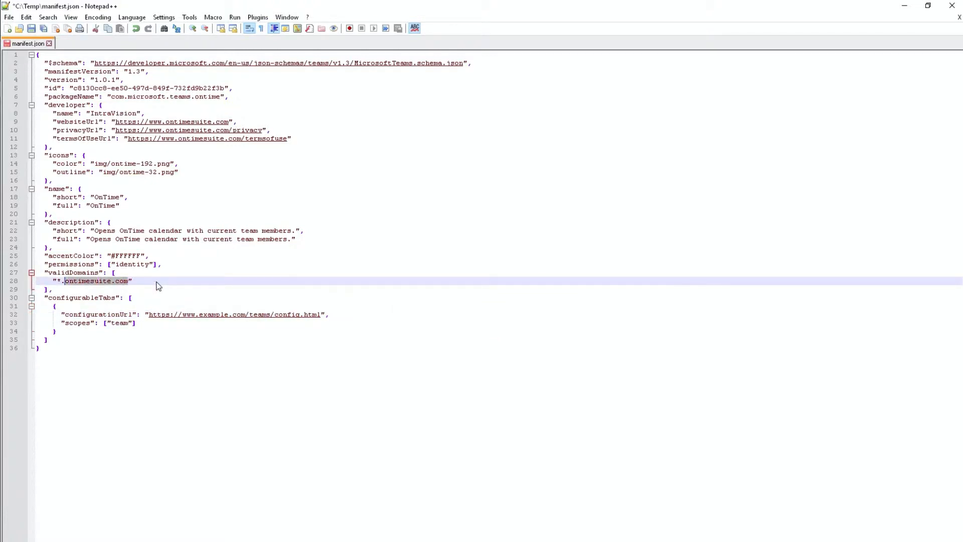
text(intravis)
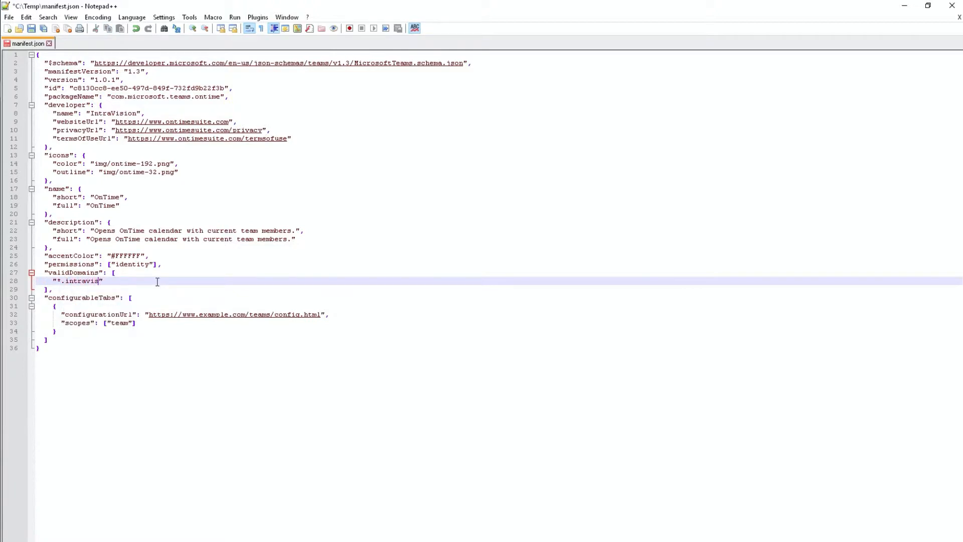
text(ion.dk)
Step: Change the host in configurationUrl to otmstutorialnew.intravision.dk, keeping the /teams/config.html path, and save the manifest
key(Down)
key(Down)
key(Down)
key(Down)
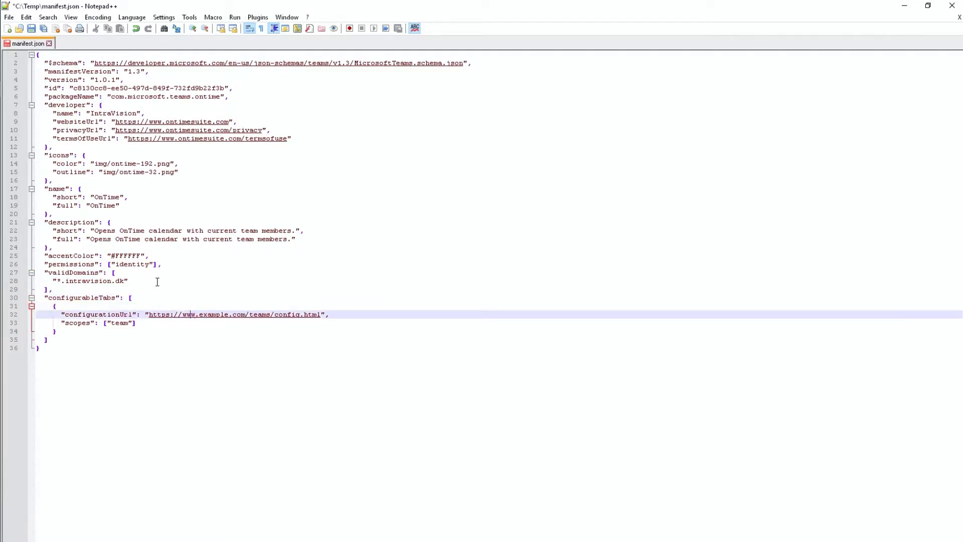
key(shift+Right)
key(shift+Right)
key(shift+Right)
key(shift+Right)
key(shift+Right)
key(shift+Right)
key(shift+Right)
key(shift+Right)
key(shift+Right)
key(shift+Right)
key(shift+Right)
key(shift+Right)
key(shift+Right)
key(shift+Right)
key(shift+Right)
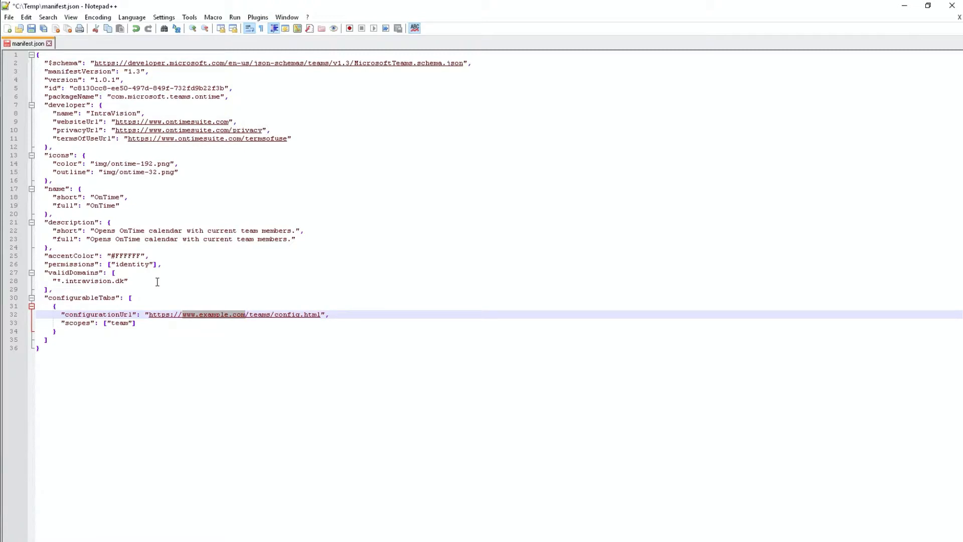
text(otmst)
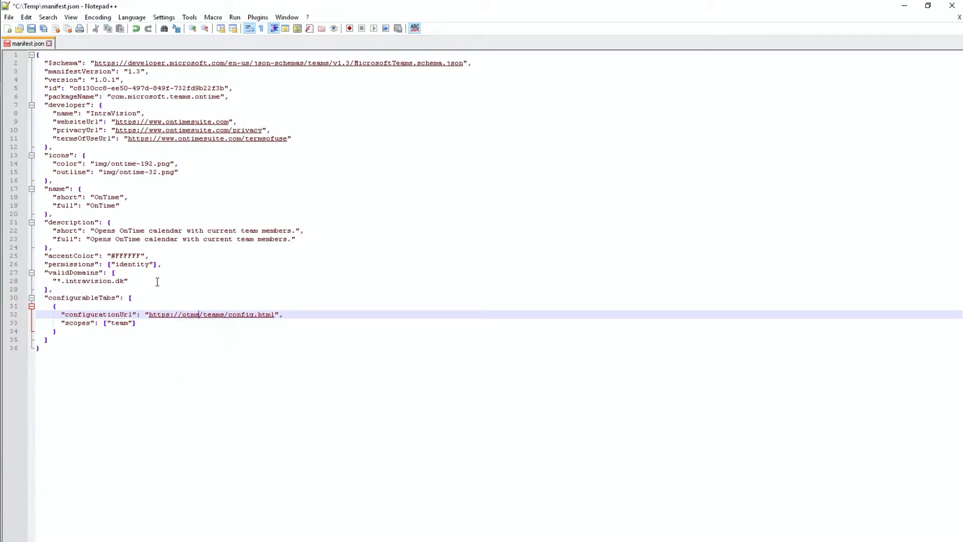
text(utorial)
text(new.intr)
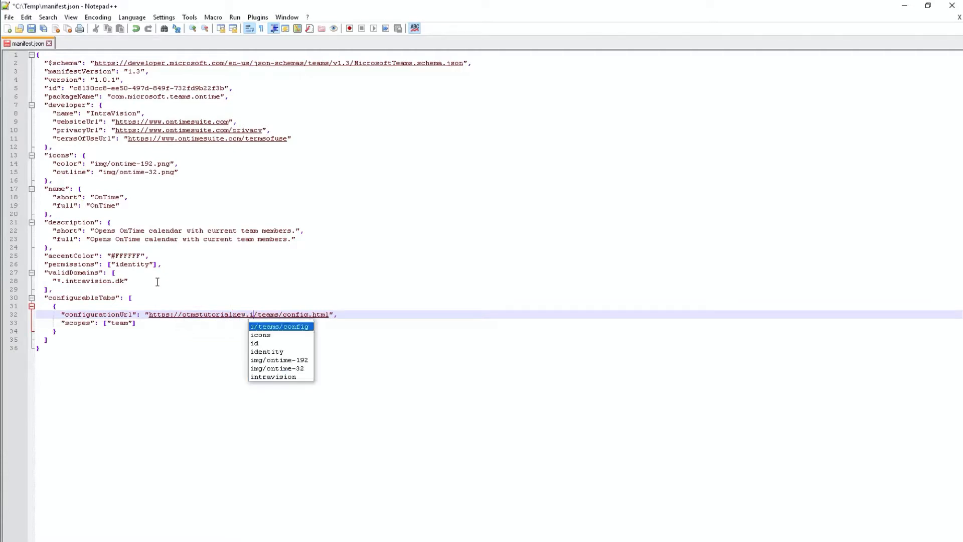
text(avision.dk)
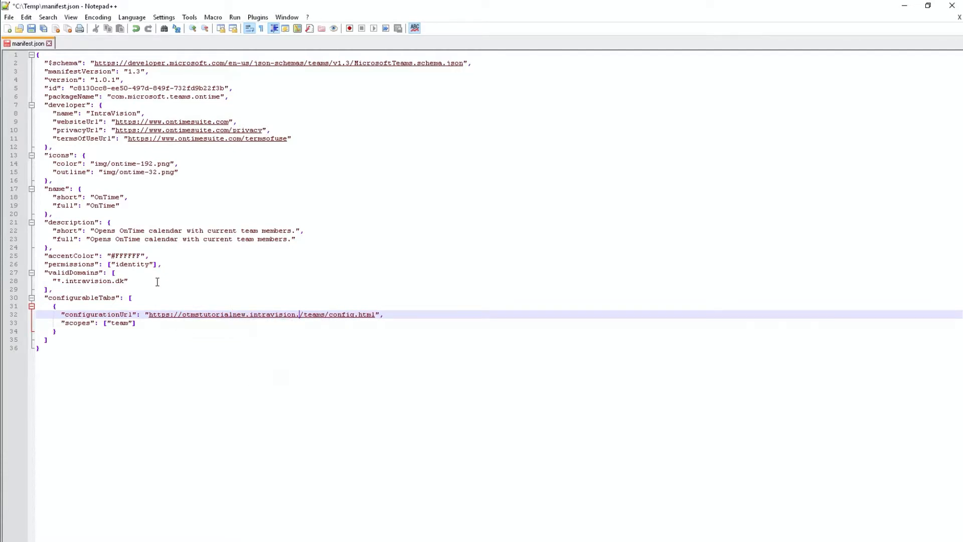
click(245, 197)
Step: Back in the Temp folder, compress img and manifest.json together with 7-Zip into a zip archive named Teams
key(alt+Tab)
click(250, 178)
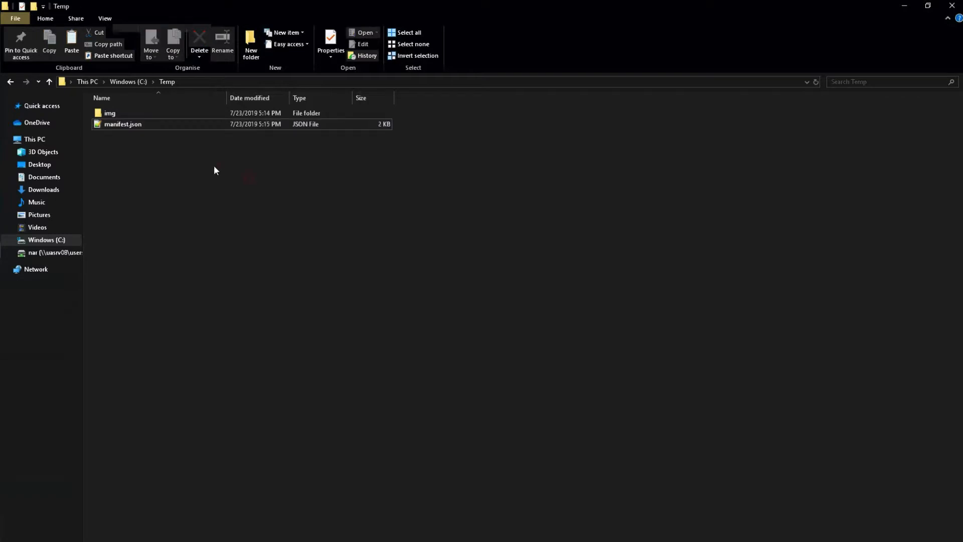
drag(143, 141, 113, 116)
right_click(114, 115)
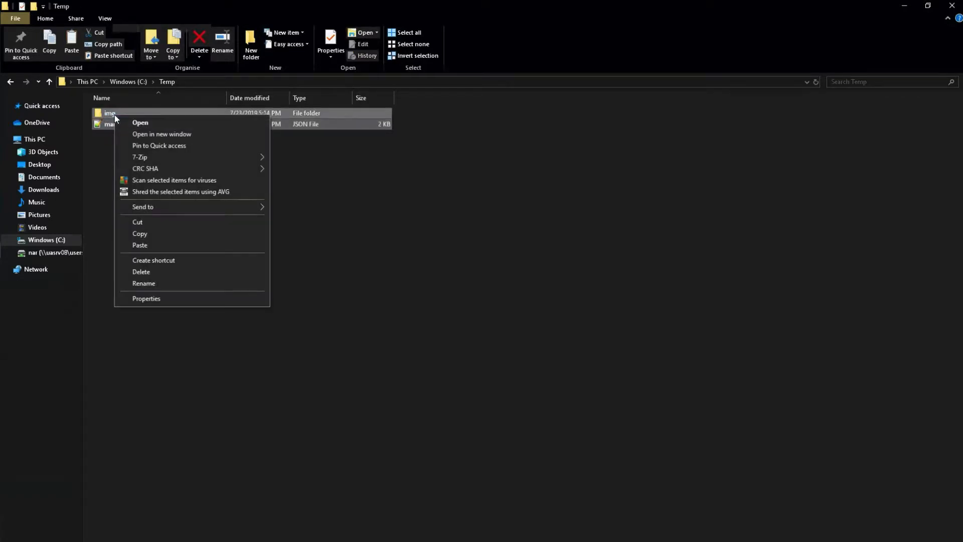
mouse_move(239, 157)
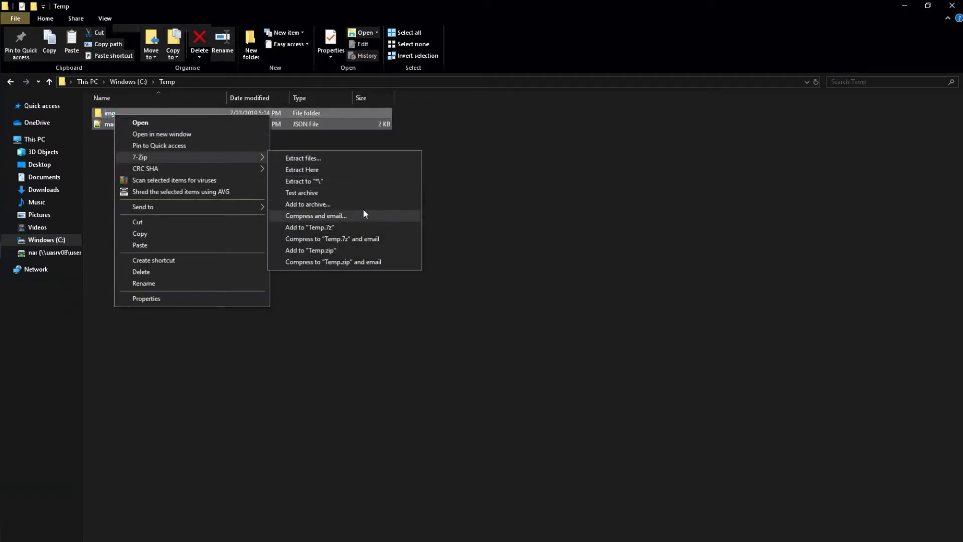
click(348, 203)
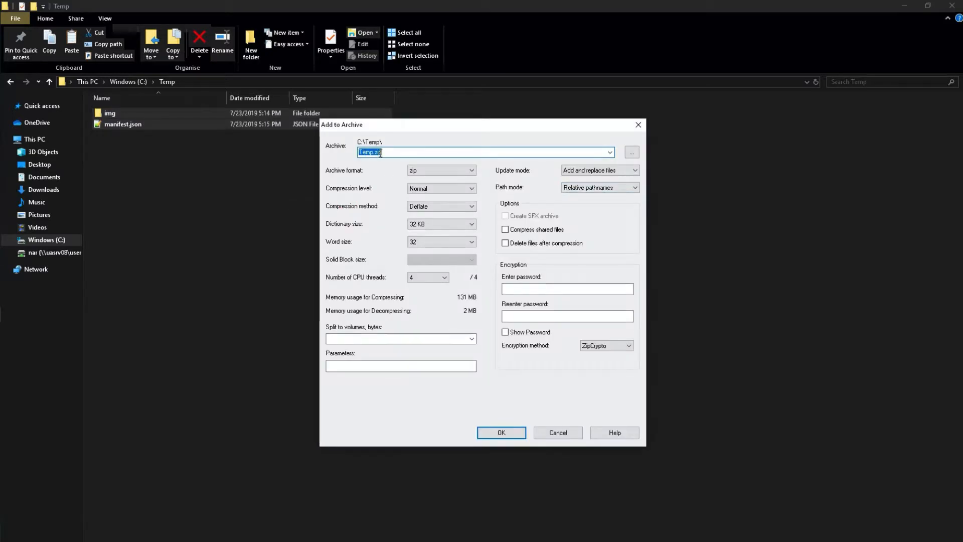
click(370, 151)
key(Right)
key(shift+Home)
text(Teams)
key(Return)
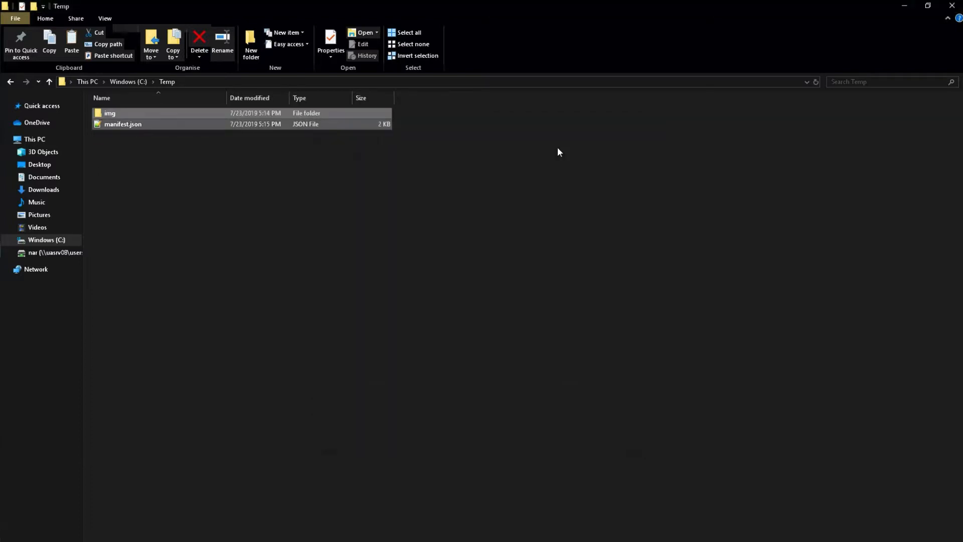
Step: Run add-url-config.cmd from the teams folder of the OnTimeMS-3.5.5 installation as administrator
click(350, 231)
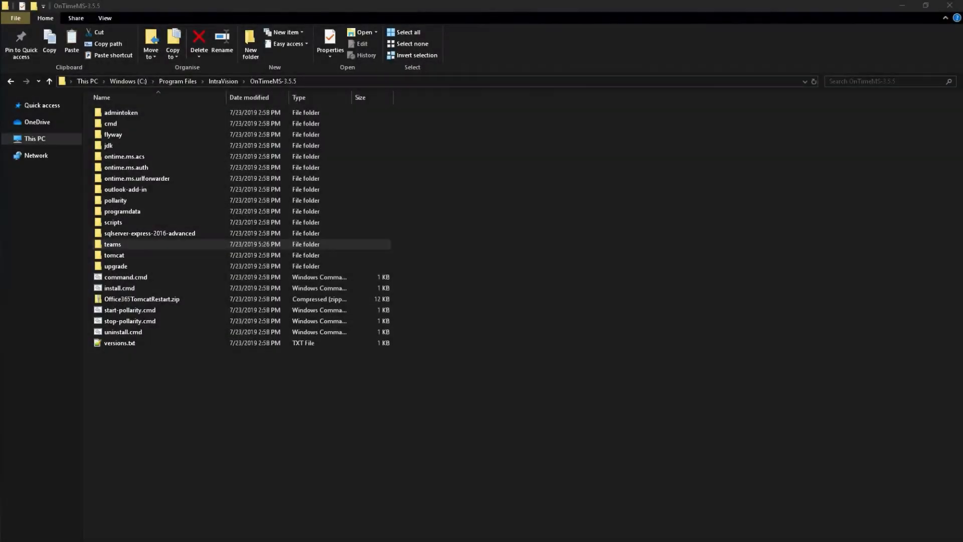
click(248, 246)
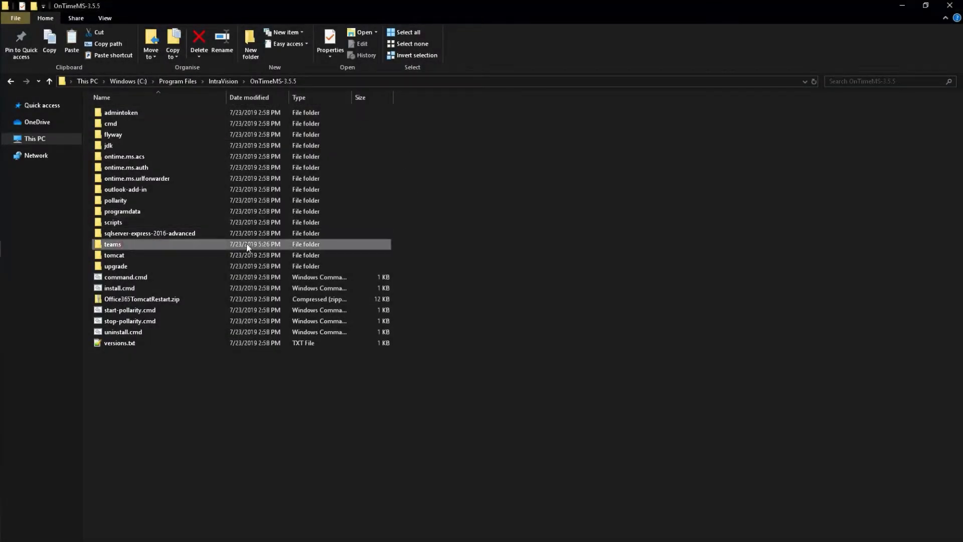
double_click(120, 246)
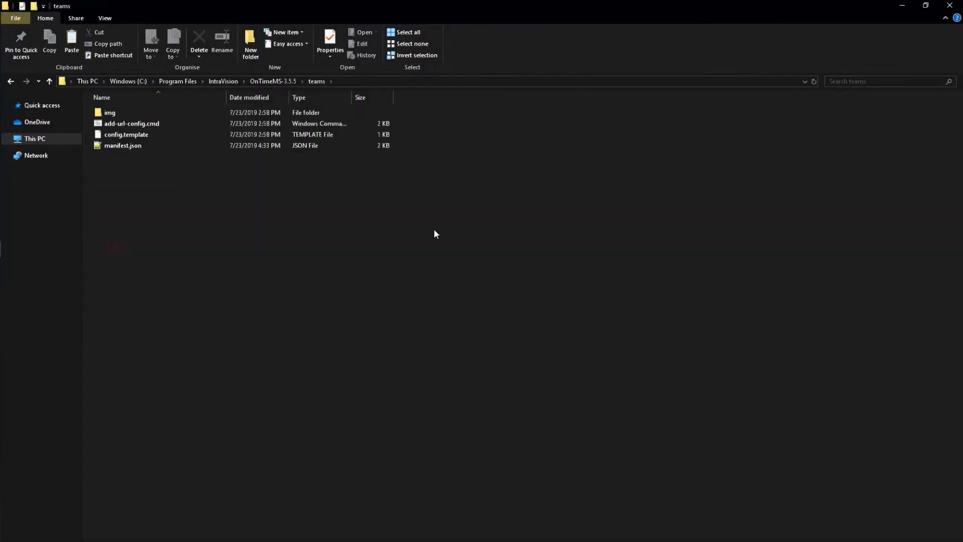
right_click(149, 125)
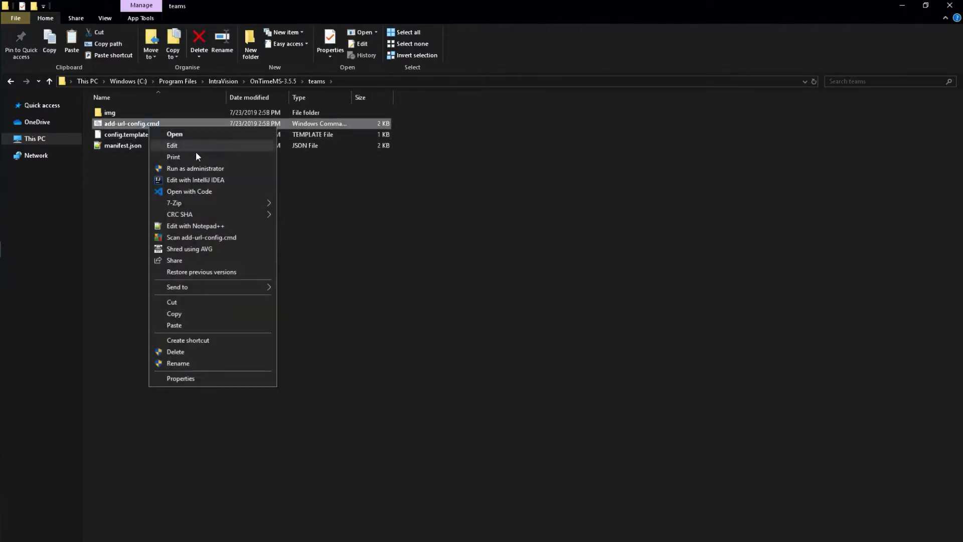
click(242, 168)
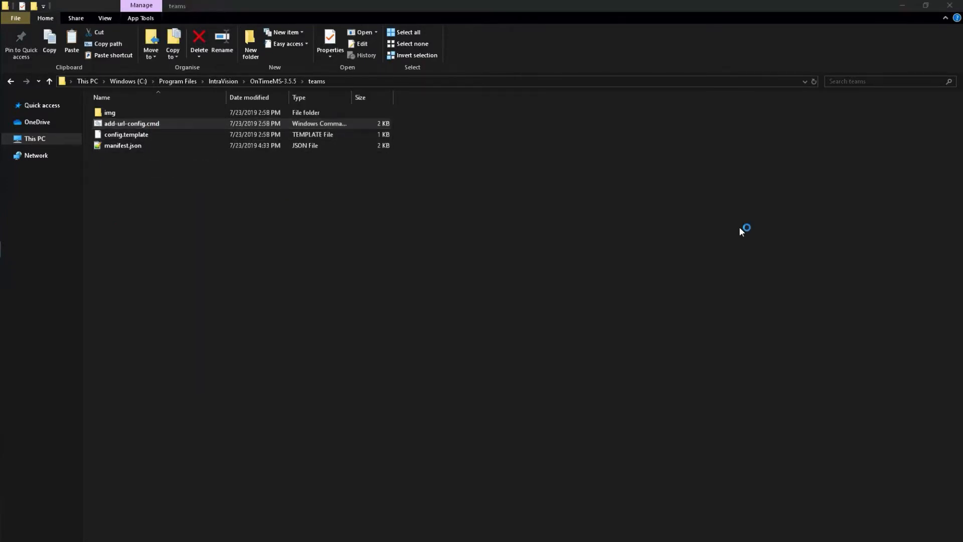
Step: Enter otmstutorialnew.intravision.dk as the OnTime server name in the Teams configuration script and let the script finish
drag(273, 35, 422, 201)
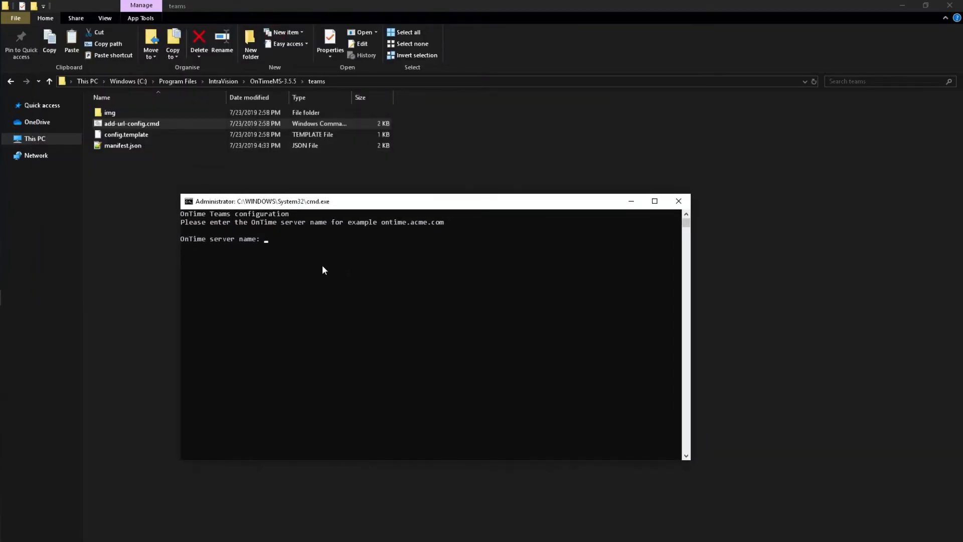
text(otmstutorialnew.intravision.dk)
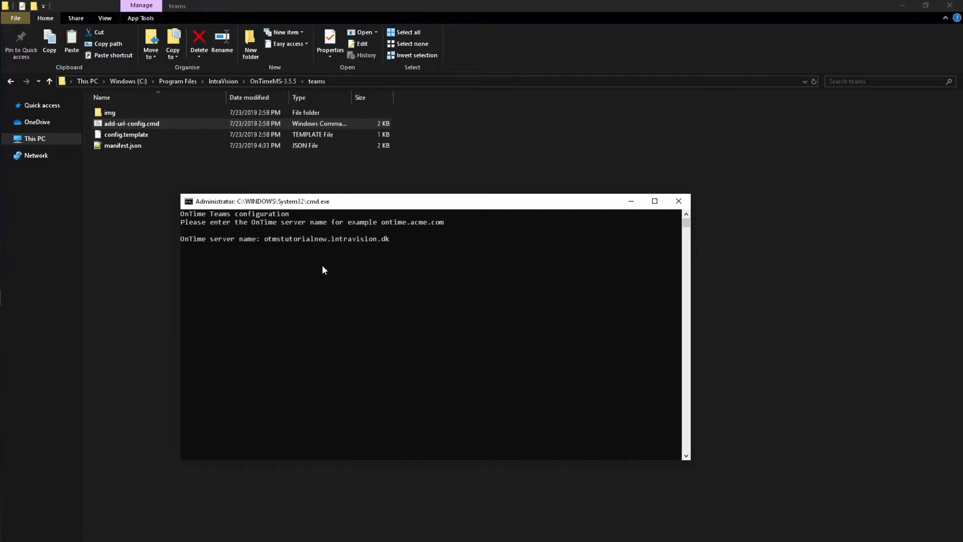
key(Return)
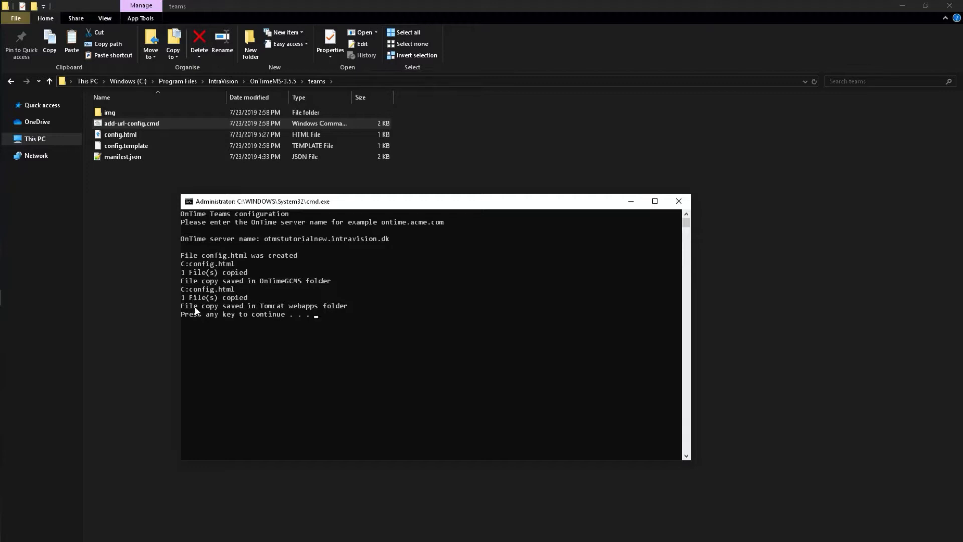
key(Return)
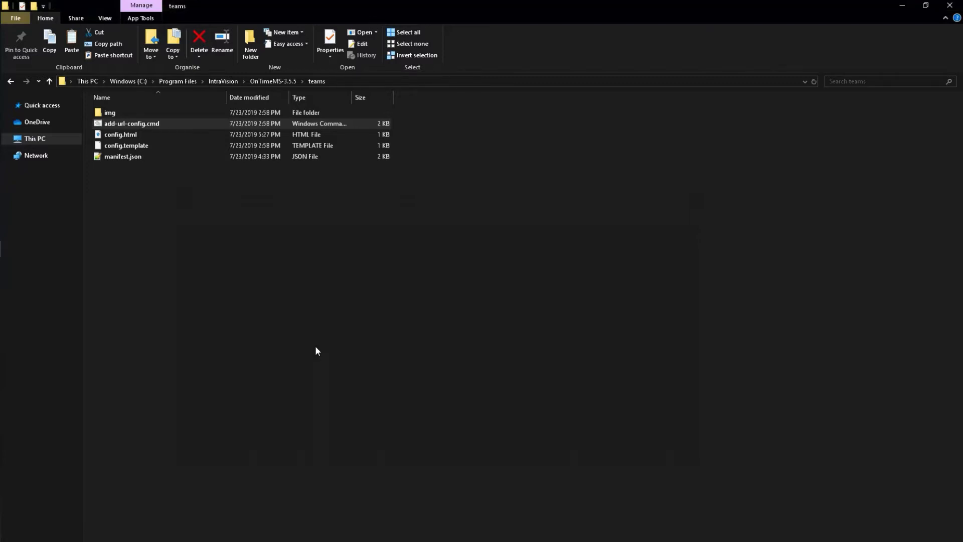
Step: Open the generated config.html in Notepad++ and check the server host in the websiteUrlInput value
right_click(124, 135)
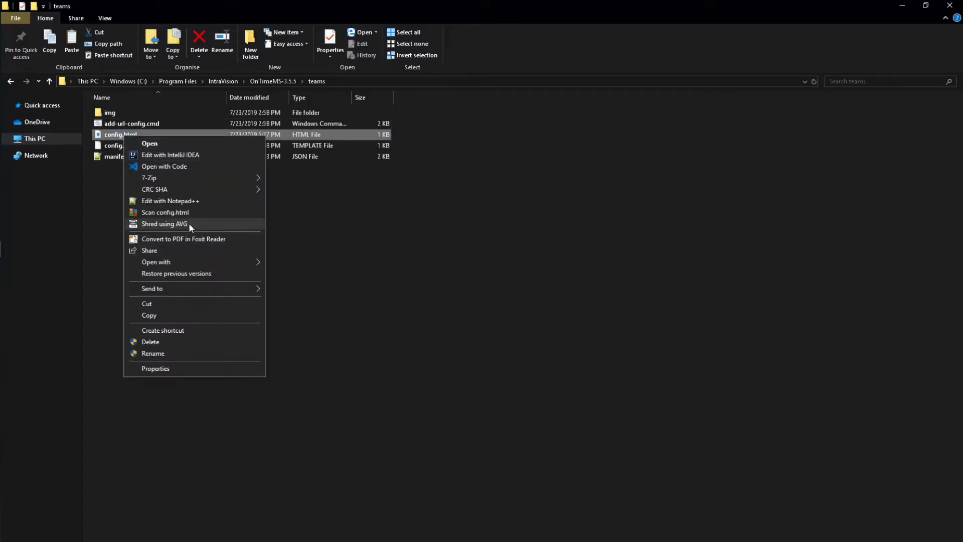
click(183, 201)
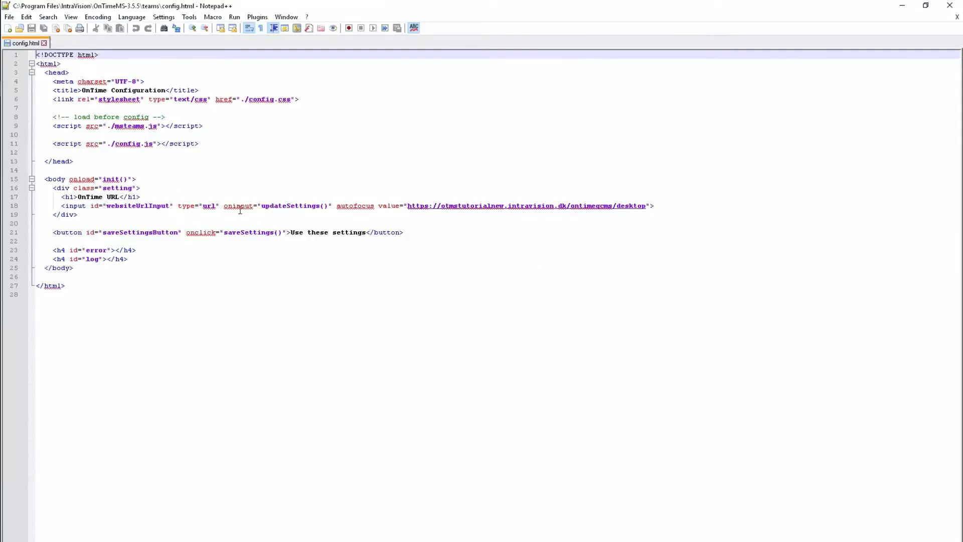
drag(441, 205, 555, 210)
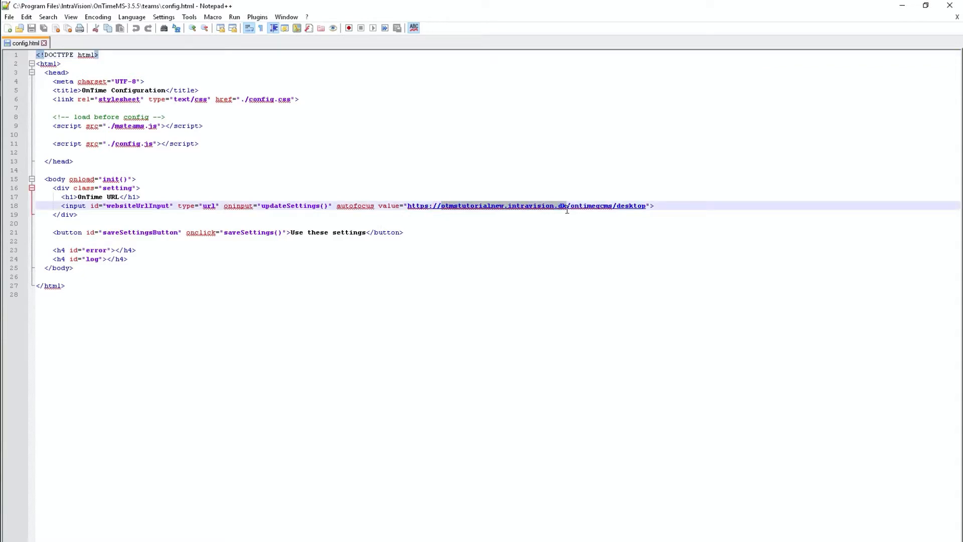
click(572, 263)
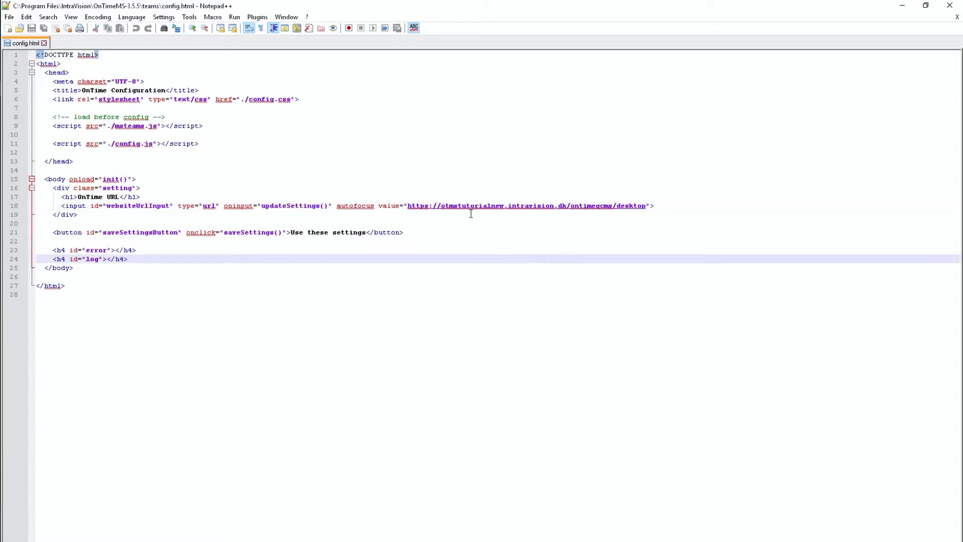
Step: Copy the full OnTime desktop URL from the websiteUrlInput value in config.html and load it in the Chrome browser
drag(407, 205, 643, 211)
right_click(486, 206)
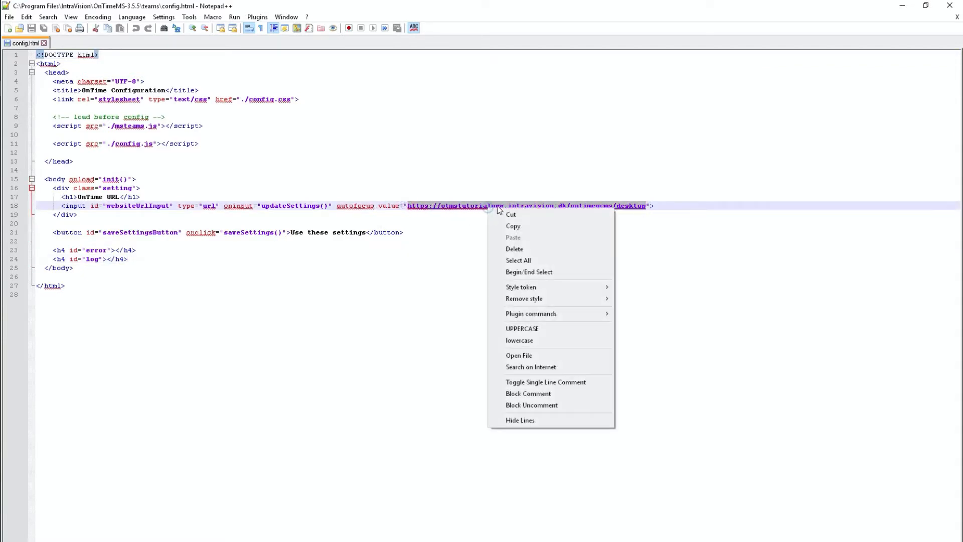
click(517, 224)
click(621, 227)
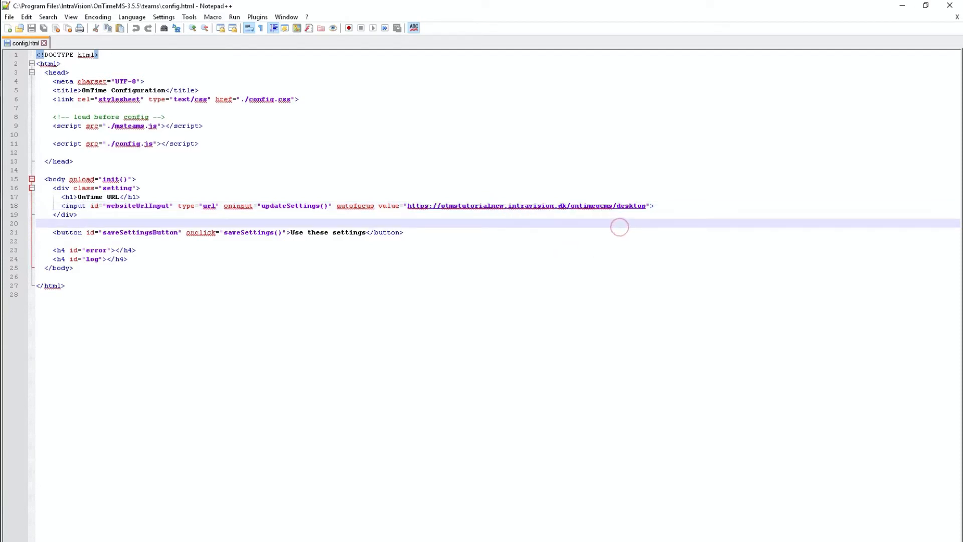
click(13, 190)
click(301, 28)
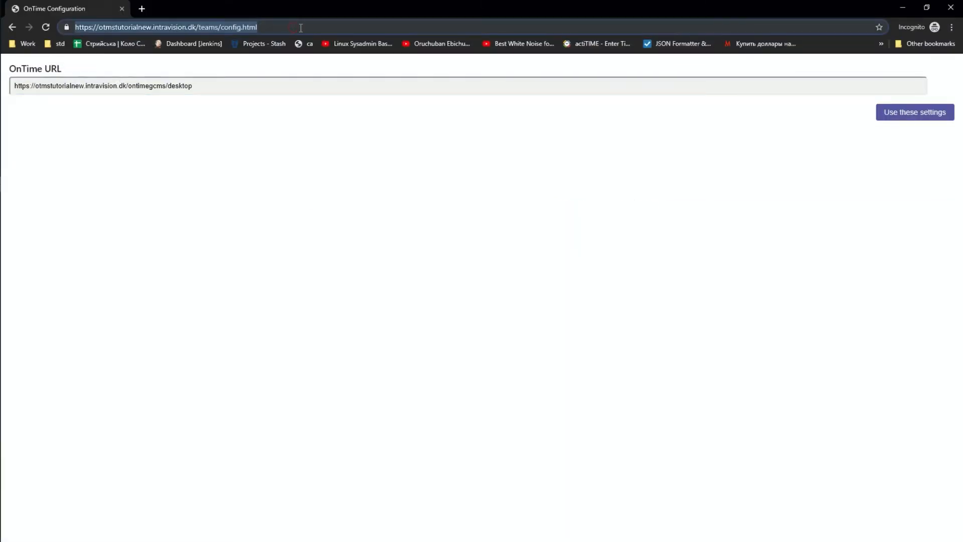
key(ctrl+v)
key(Return)
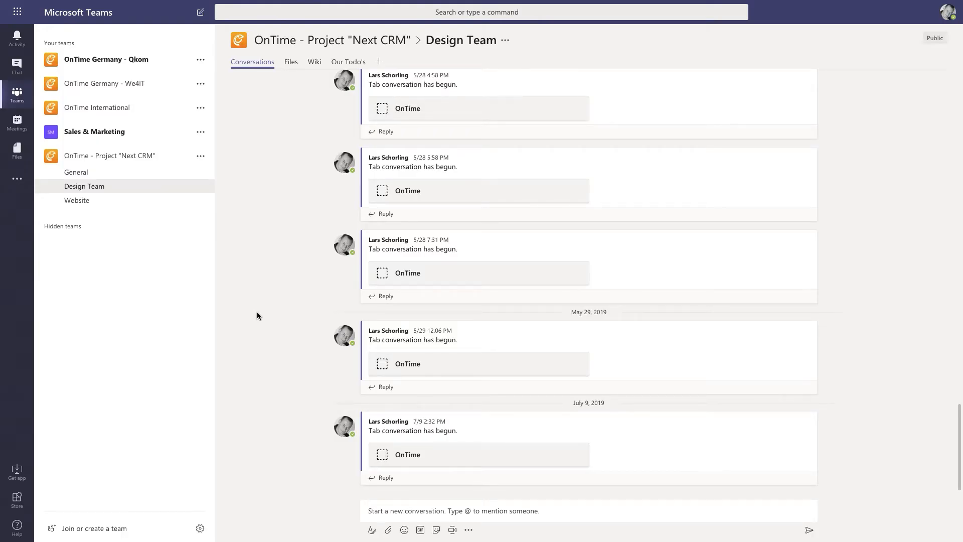
Step: In Microsoft Teams, upload Teams.zip from the Desktop as a custom app for IntraVision Aps
click(16, 503)
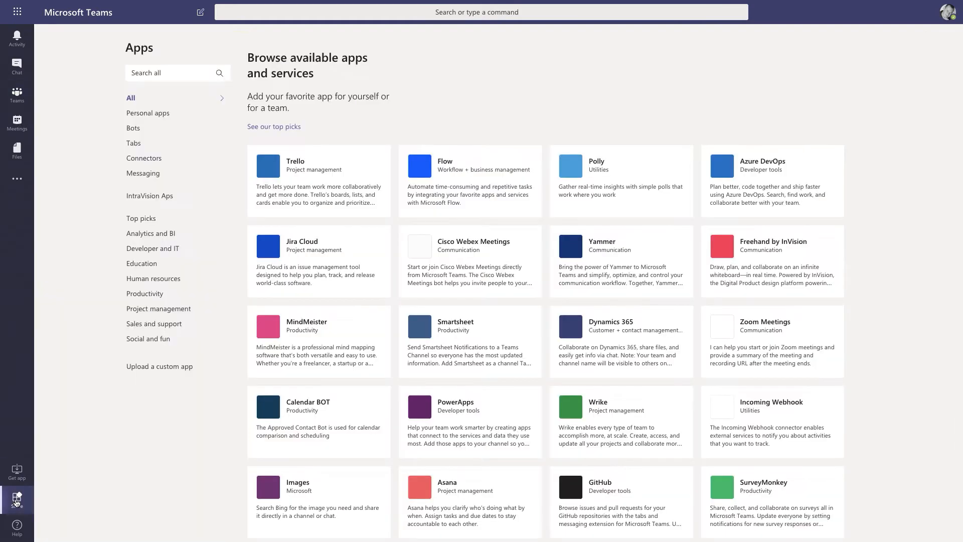
click(143, 370)
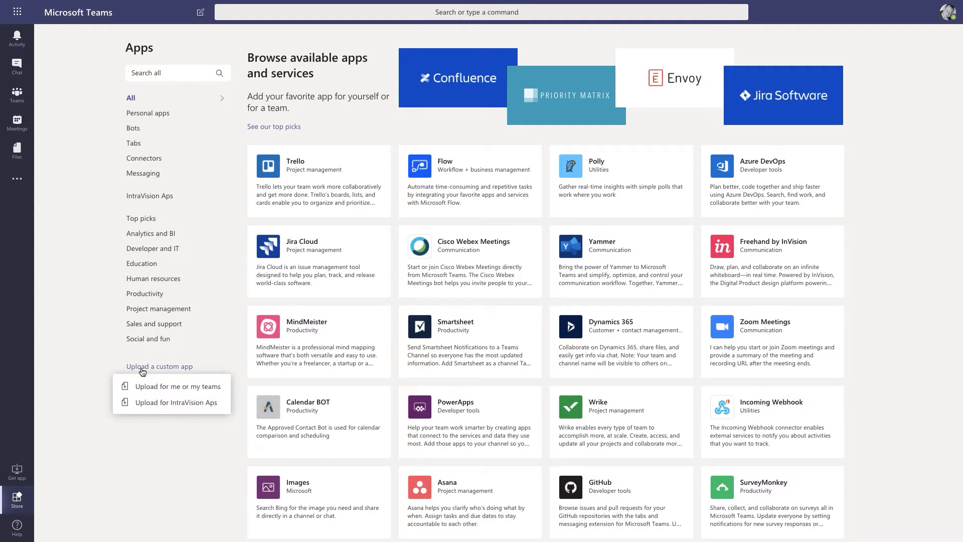
click(170, 403)
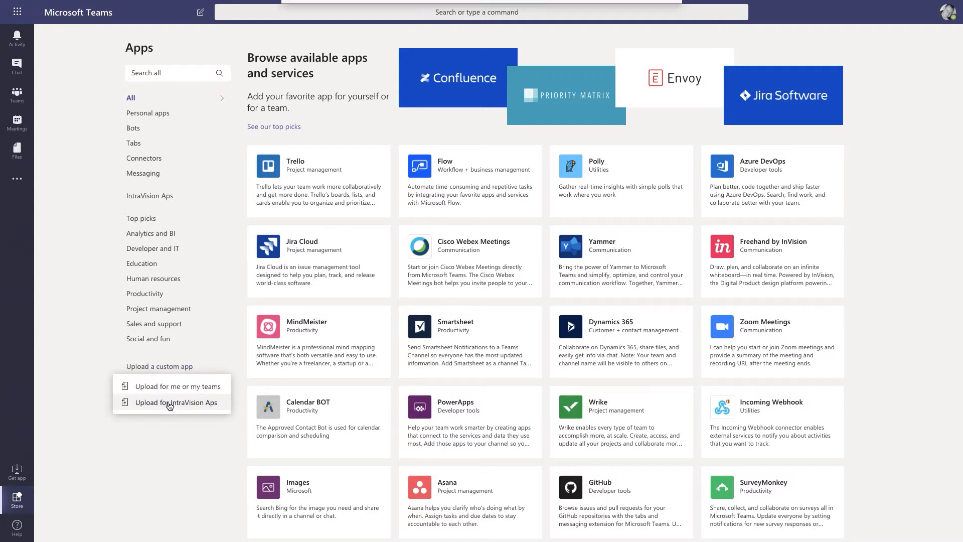
click(403, 40)
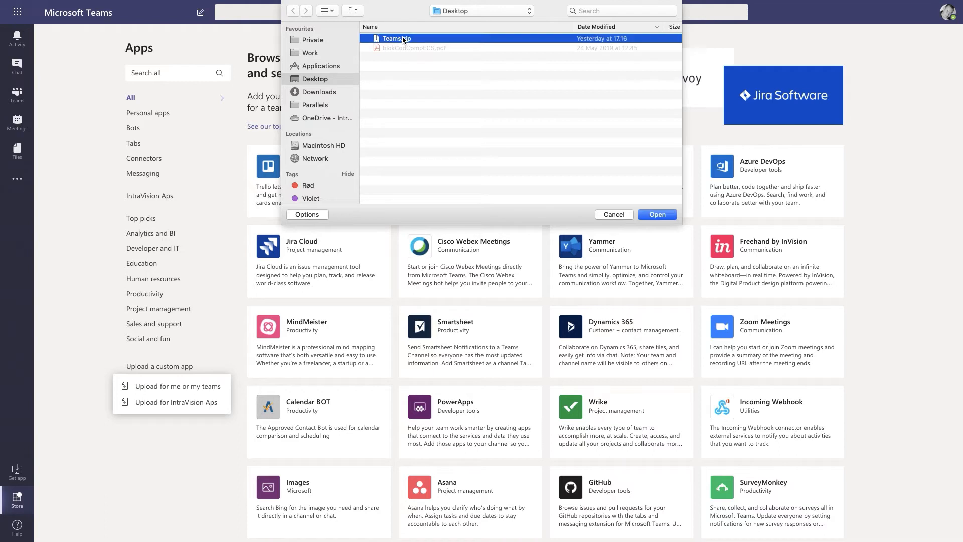
click(656, 214)
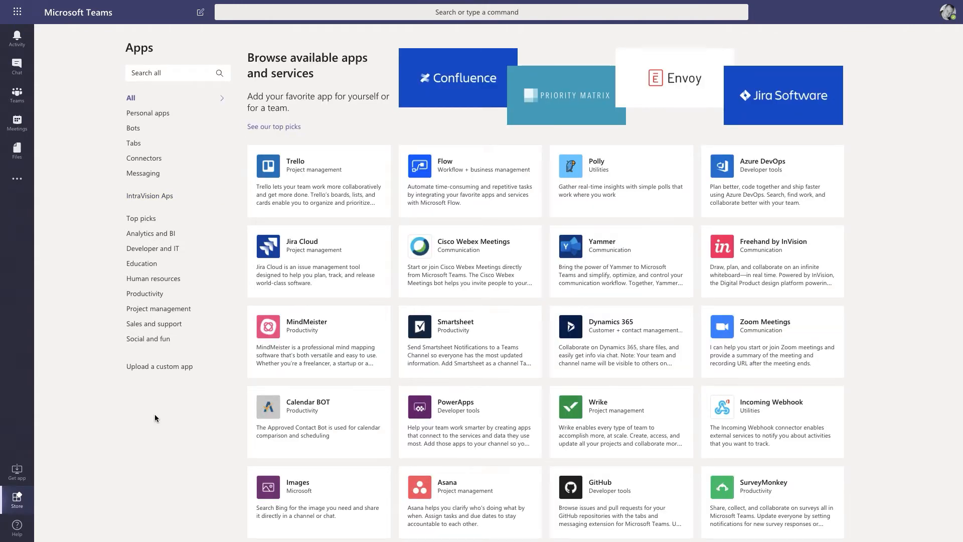
Step: Add an OnTime tab to the Design Team channel, accept the prefilled OnTime URL settings, and save the tab
click(17, 94)
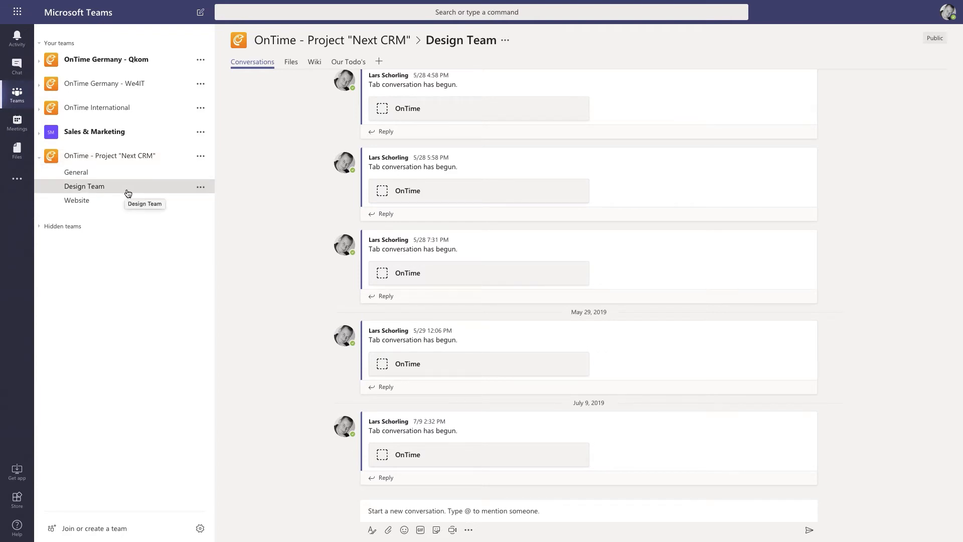
click(379, 62)
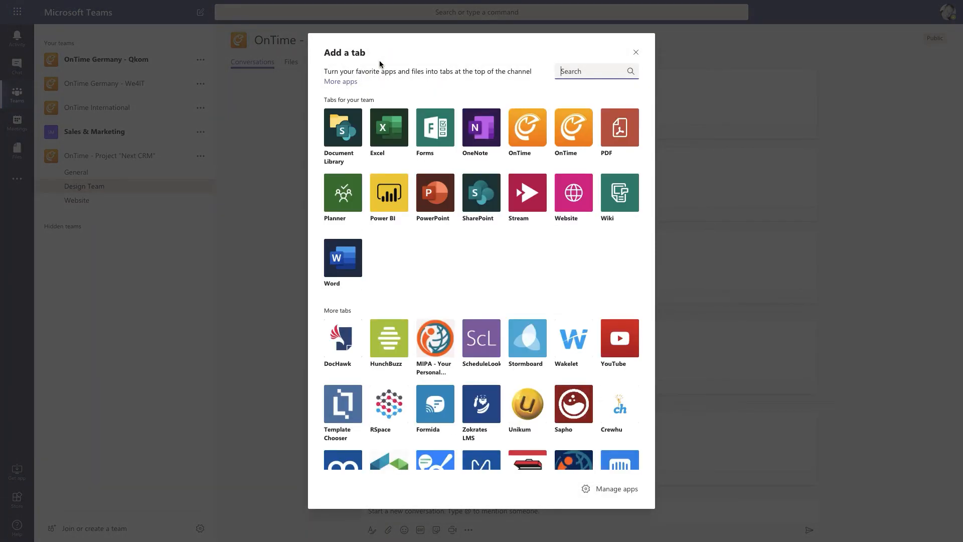
click(522, 132)
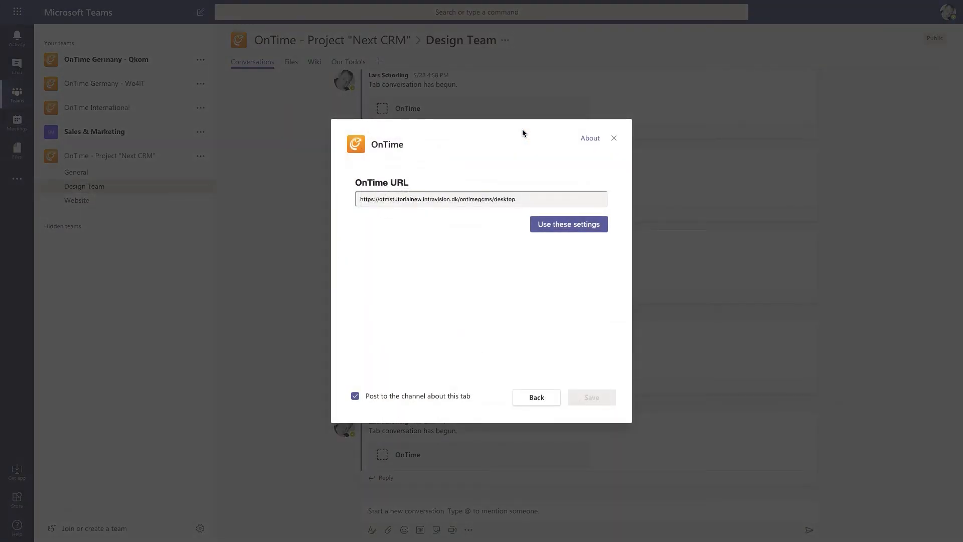
click(560, 225)
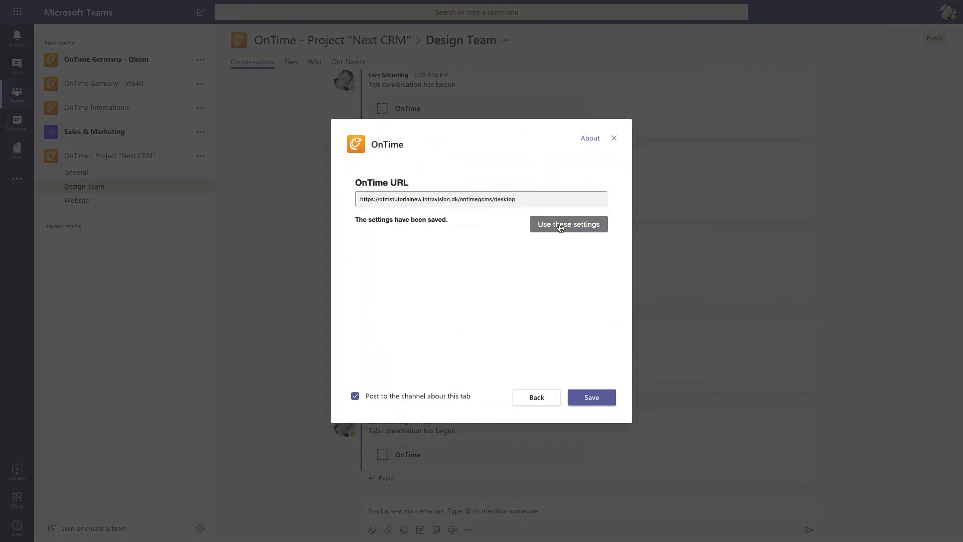
click(594, 399)
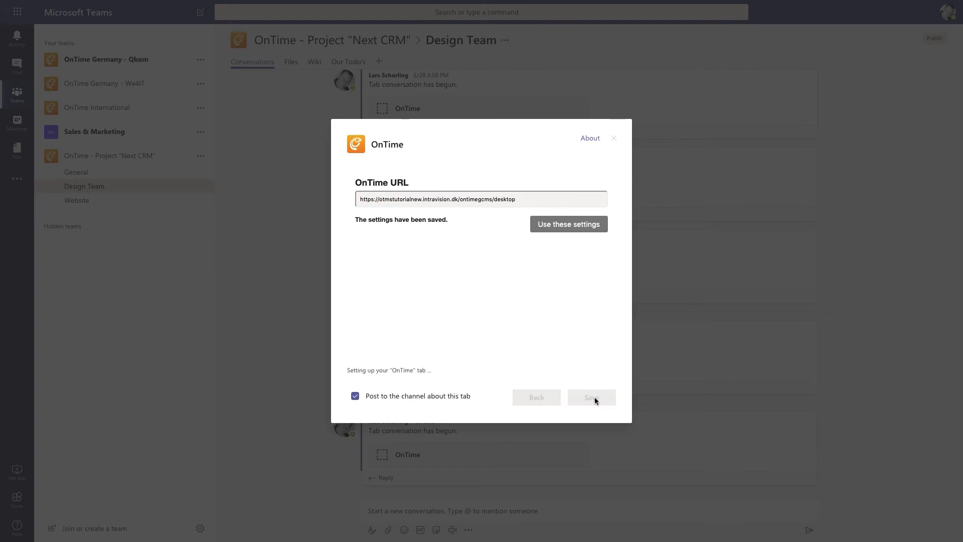